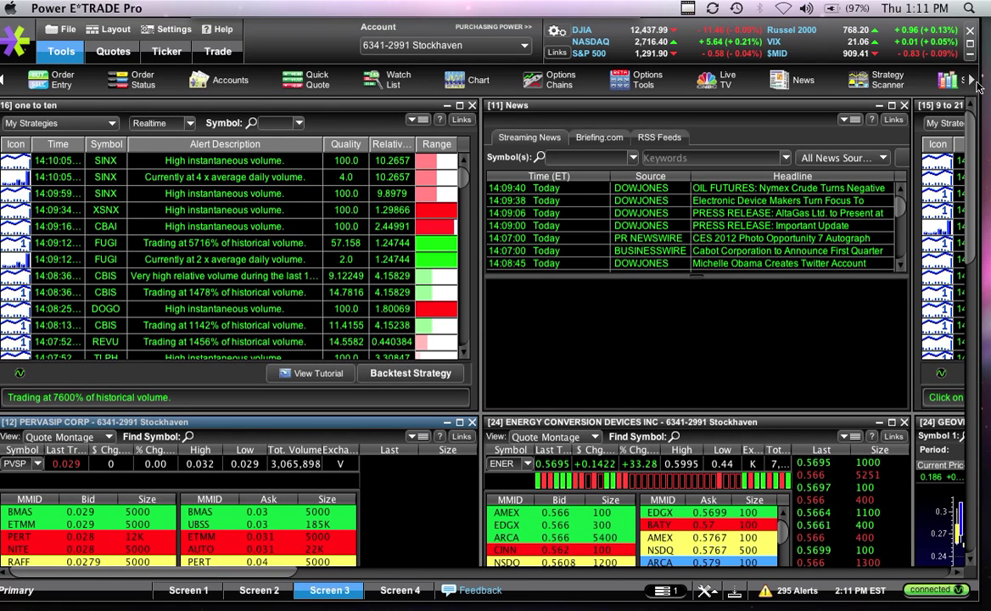
- Open the strategy alert settings for the "one to ten" strategy scanner window
click(973, 80)
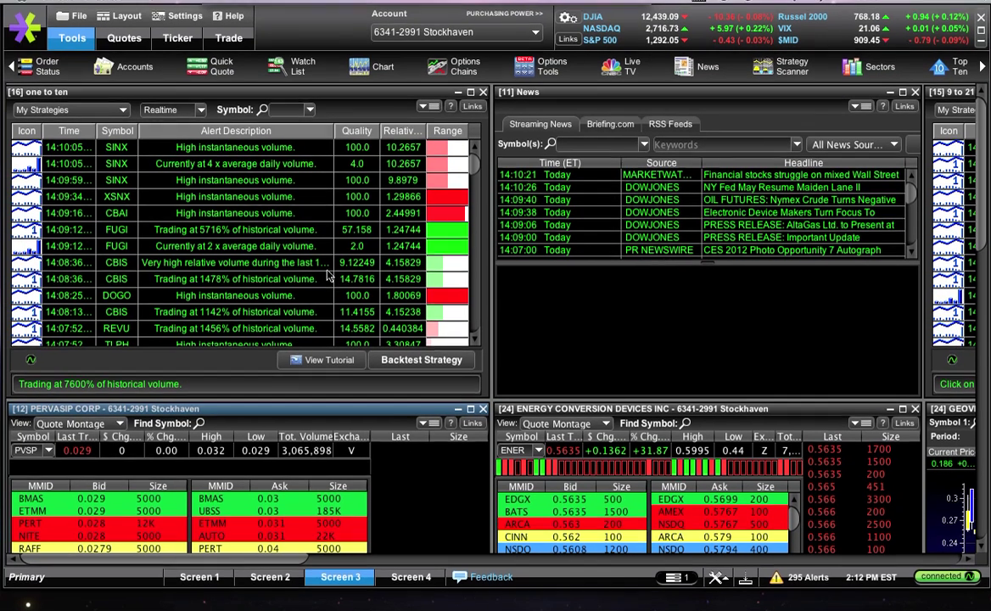
click(331, 259)
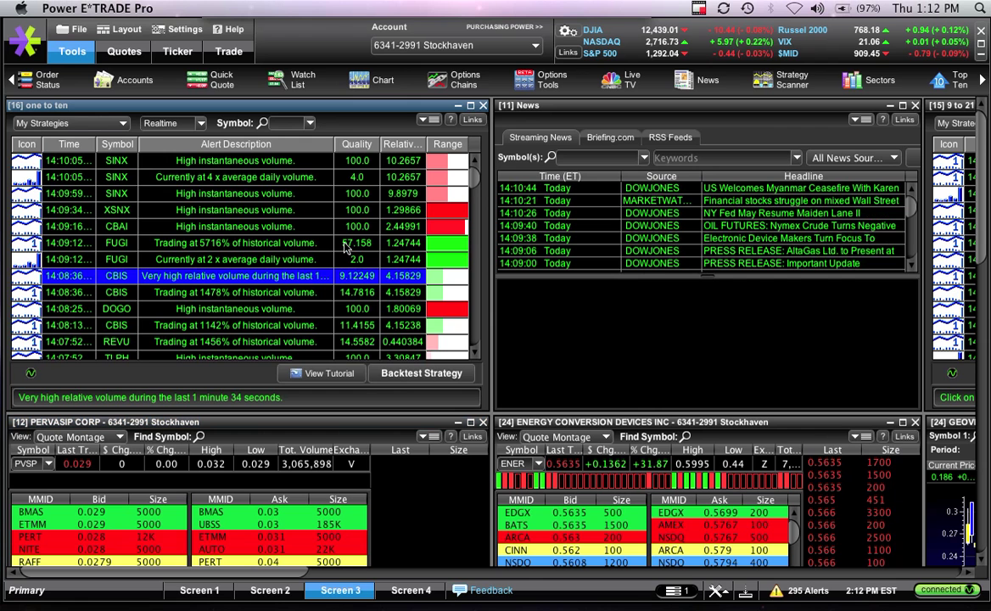
right_click(346, 246)
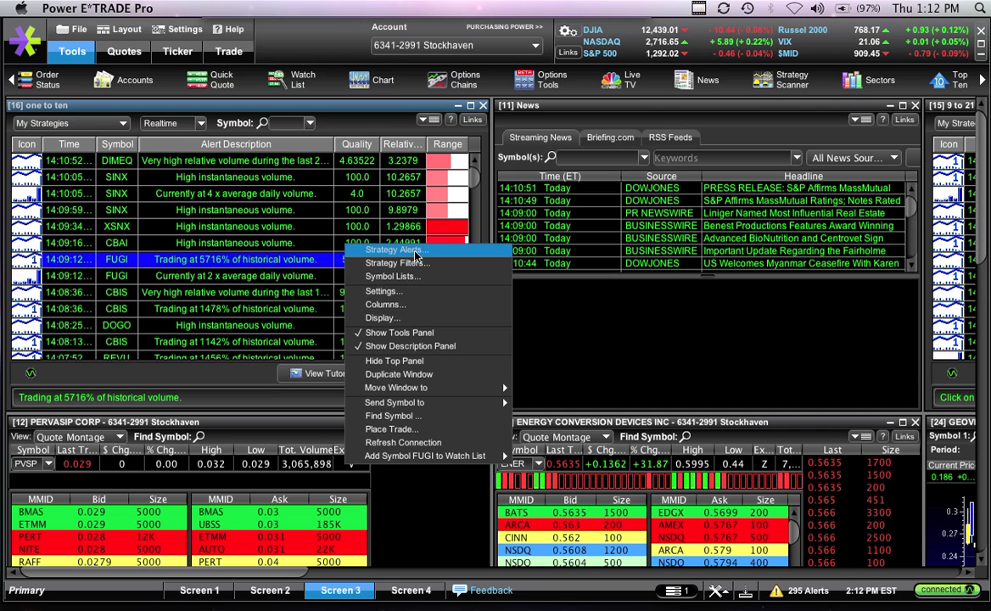
click(416, 255)
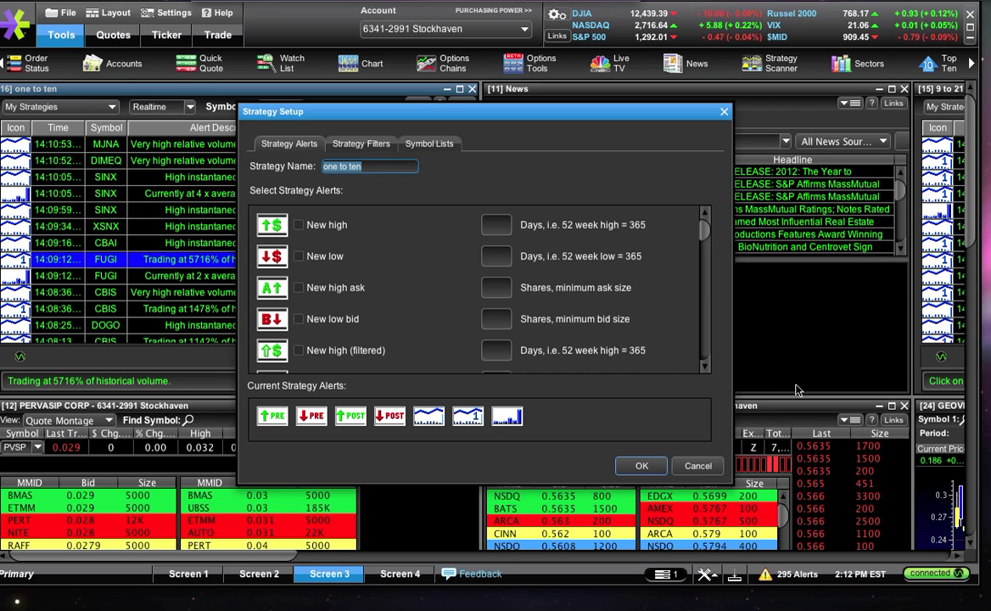
- Review the available strategy alerts from the new high and low entries through the pre-market and post-market highs and lows
click(704, 367)
click(704, 366)
click(704, 367)
click(704, 366)
click(704, 367)
click(705, 367)
click(706, 368)
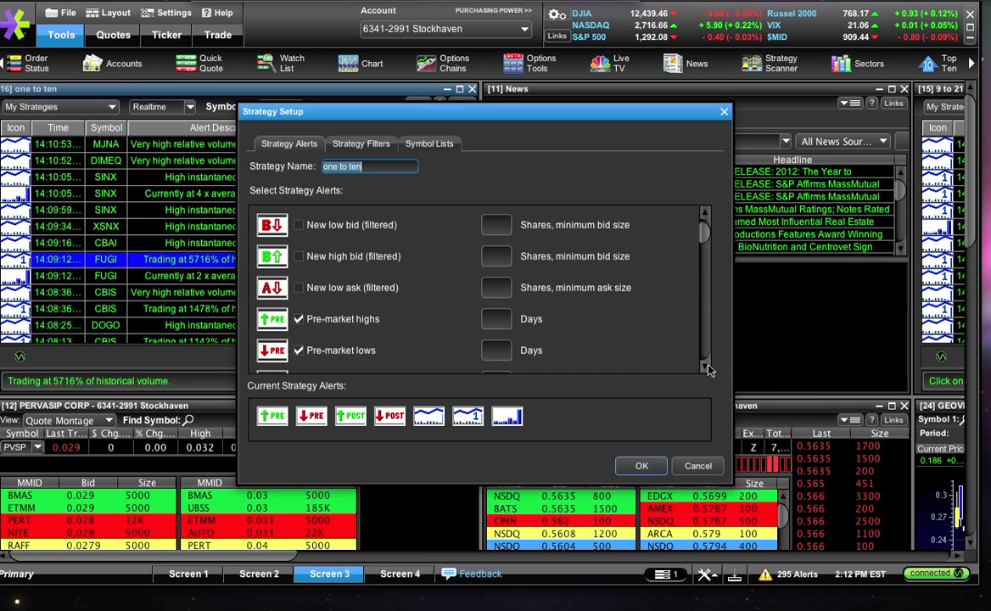
click(707, 367)
click(706, 367)
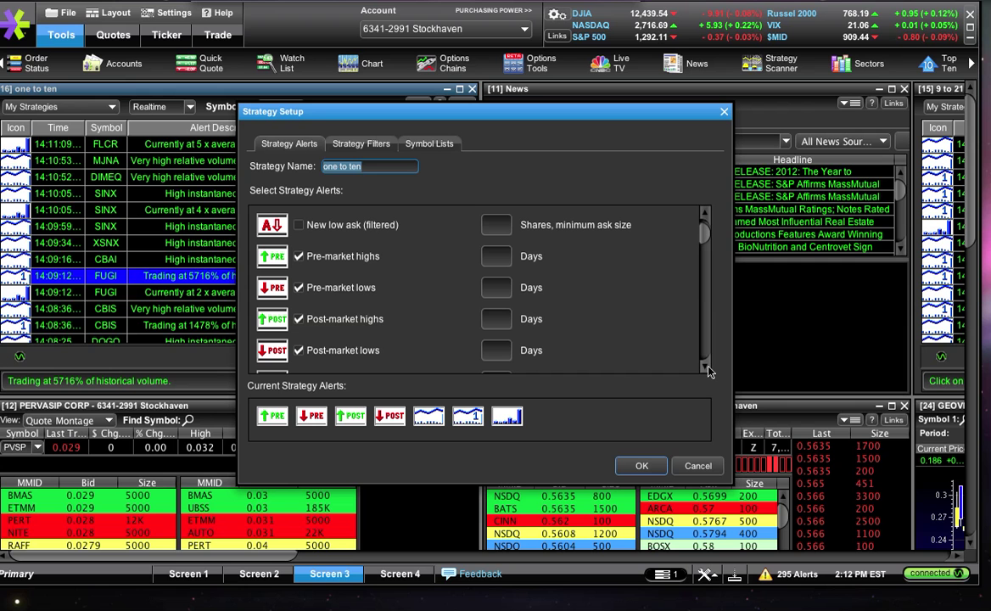
click(708, 372)
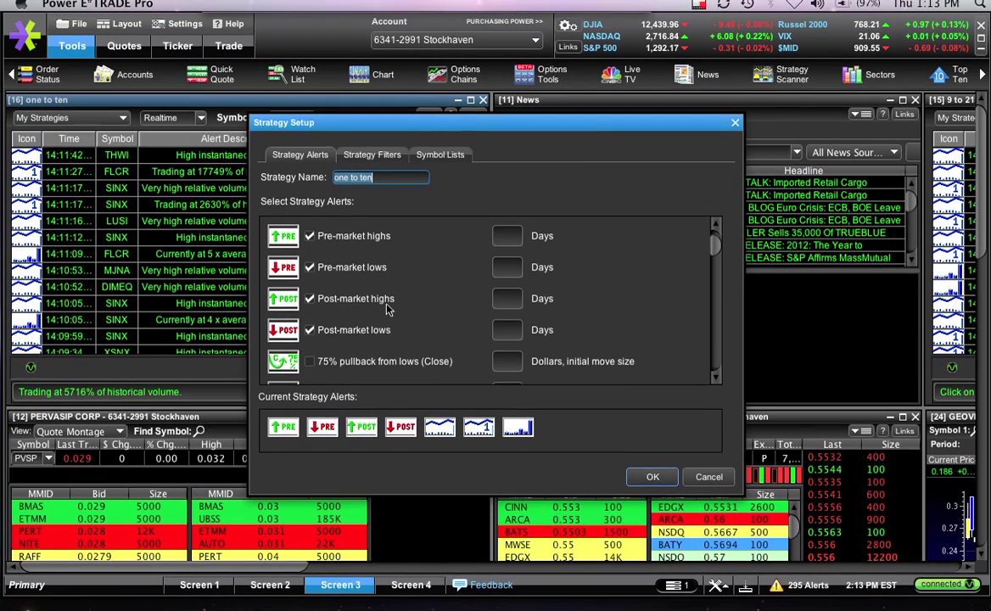
- Examine the alerts from the pullback entries through high relative volume, 1 minute volume spike and strong volume
scroll(386, 309, down, 10)
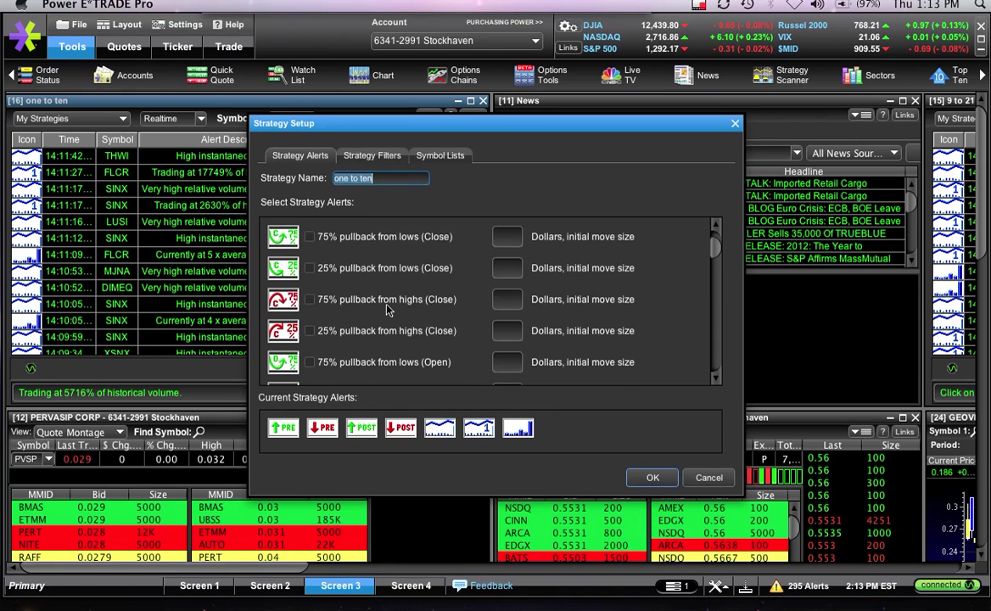
scroll(386, 306, up, 6)
scroll(373, 284, down, 3)
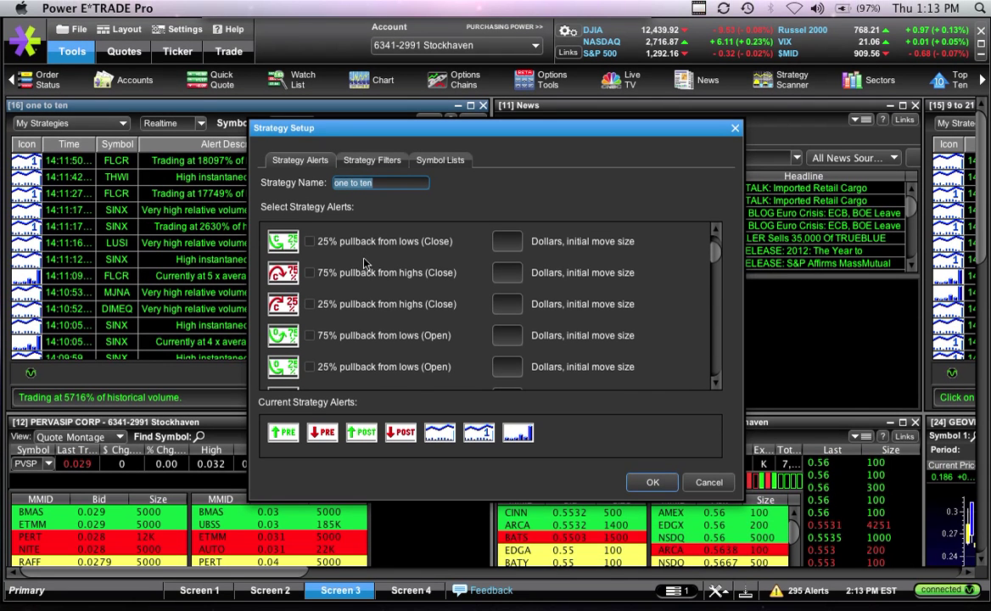
scroll(367, 280, down, 2)
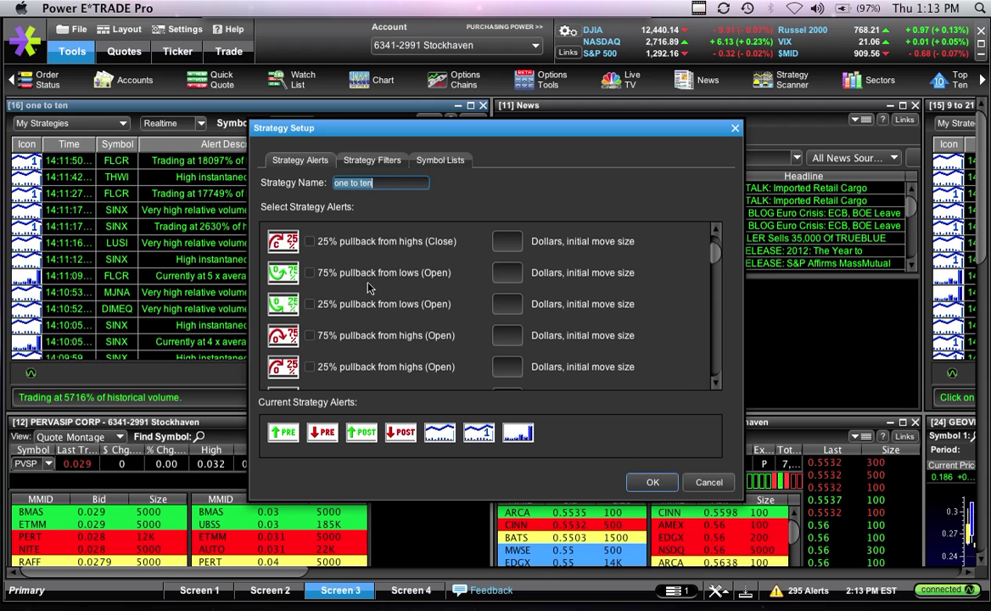
scroll(368, 288, down, 7)
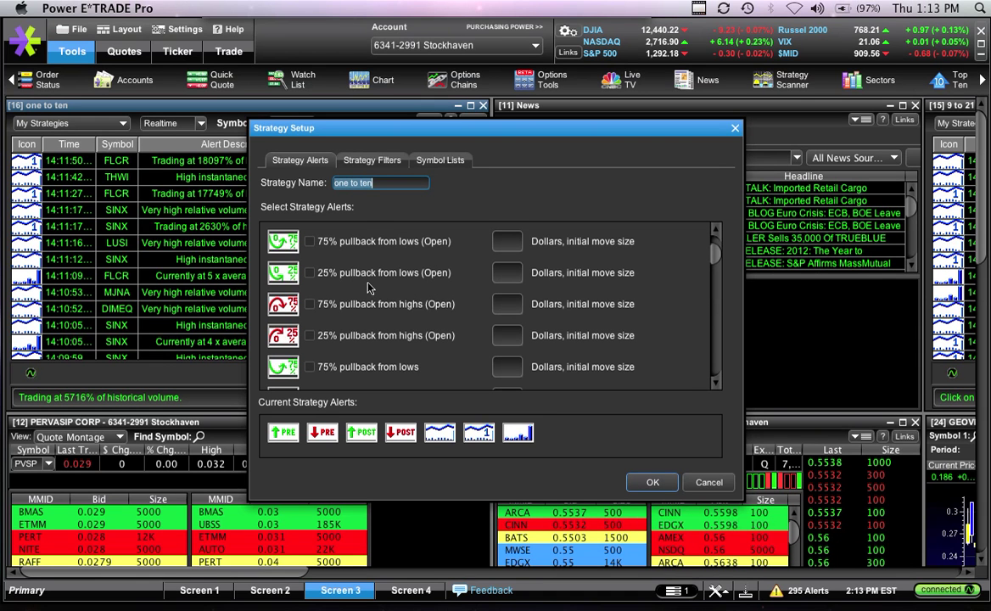
scroll(368, 288, down, 3)
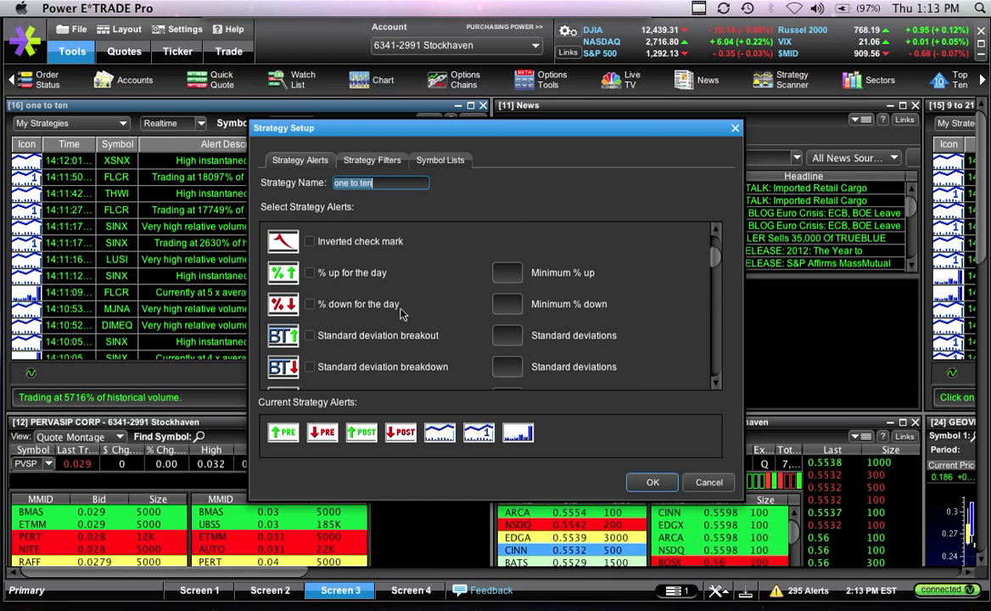
scroll(397, 306, down, 2)
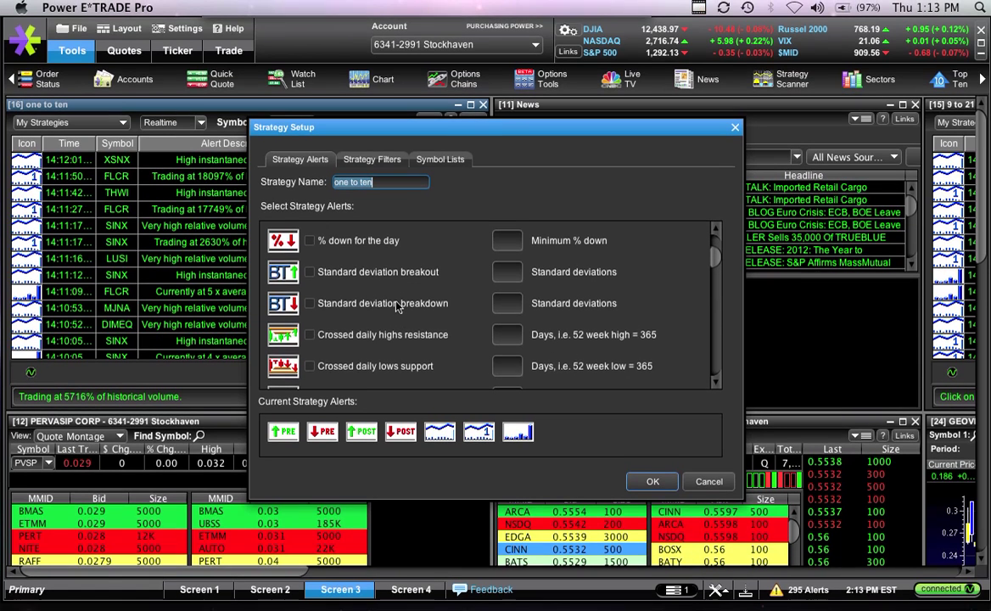
scroll(396, 306, down, 2)
scroll(395, 306, down, 1)
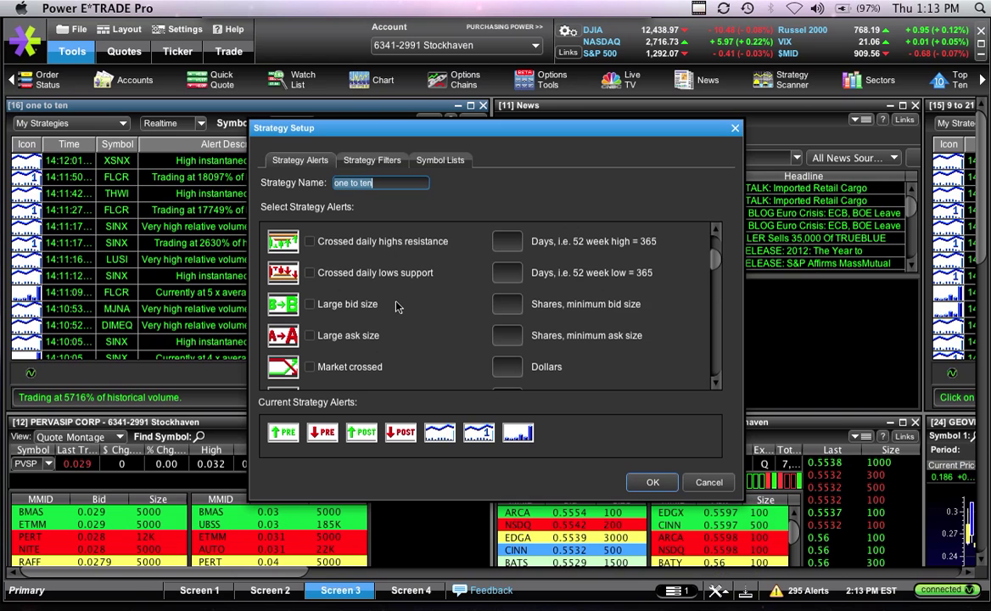
scroll(395, 306, down, 8)
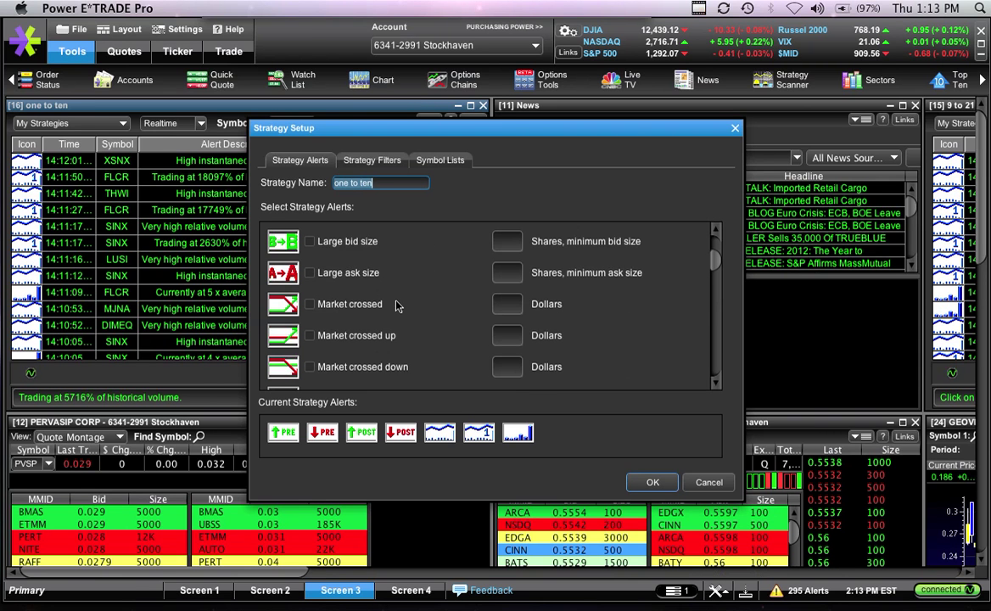
scroll(396, 305, down, 4)
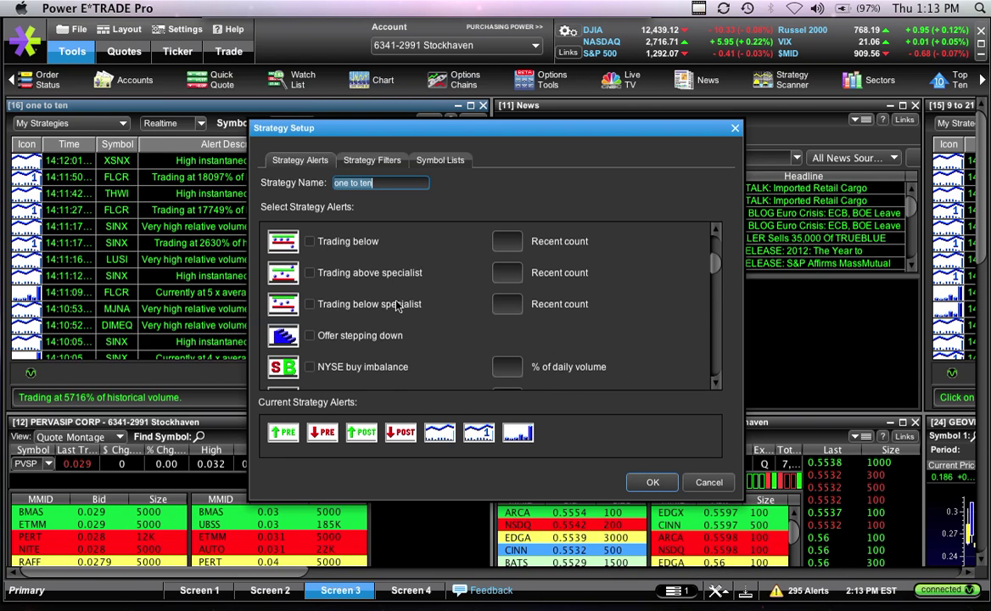
scroll(399, 306, down, 4)
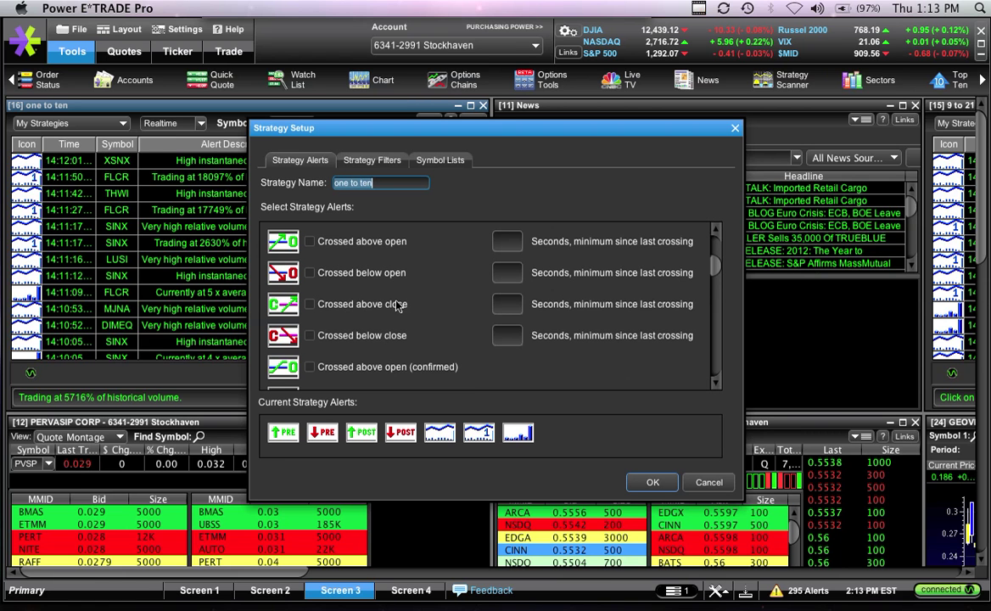
scroll(399, 305, down, 1)
scroll(399, 305, down, 3)
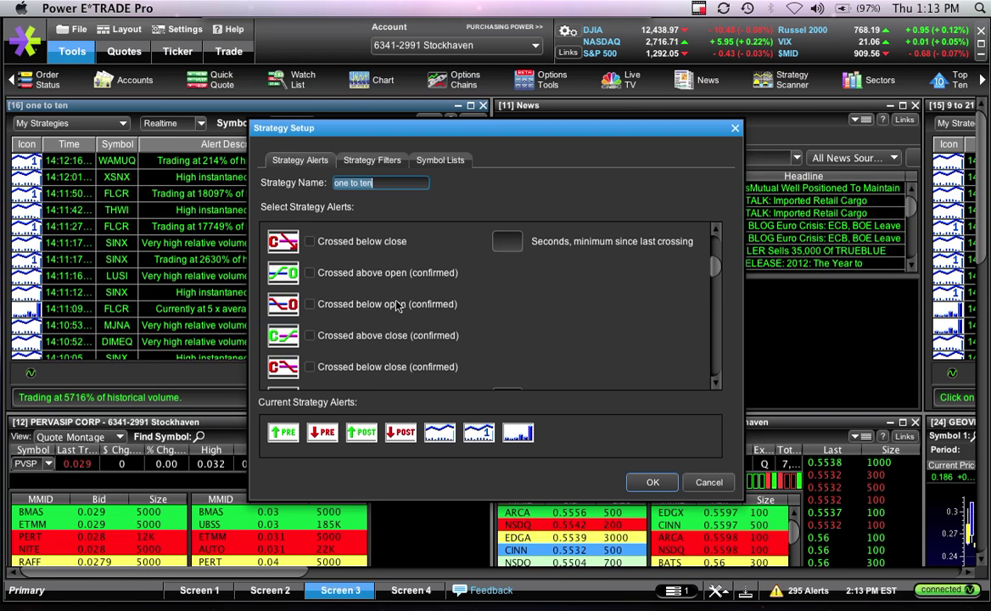
scroll(399, 305, down, 2)
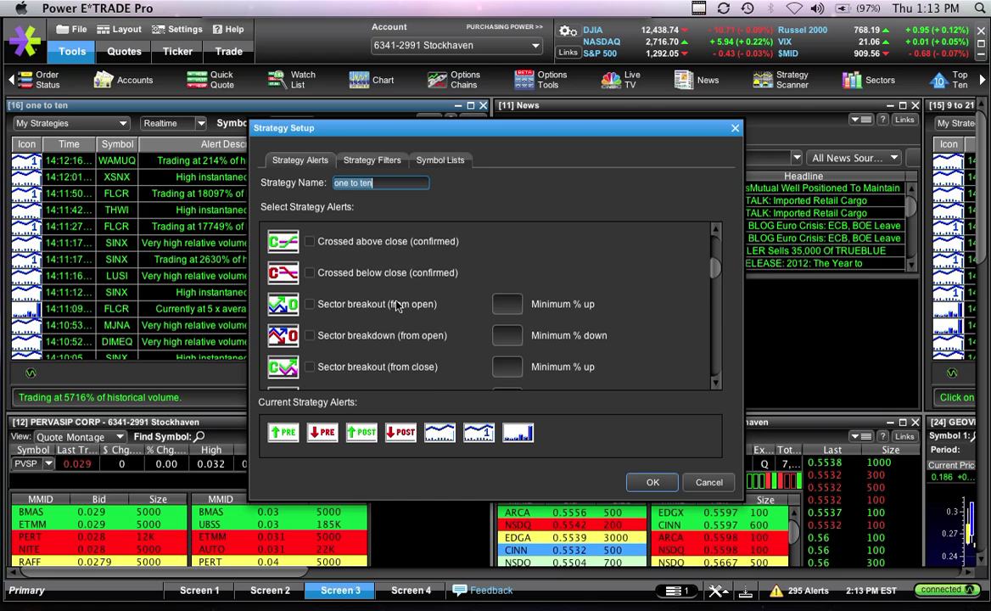
scroll(398, 305, down, 1)
scroll(397, 305, down, 4)
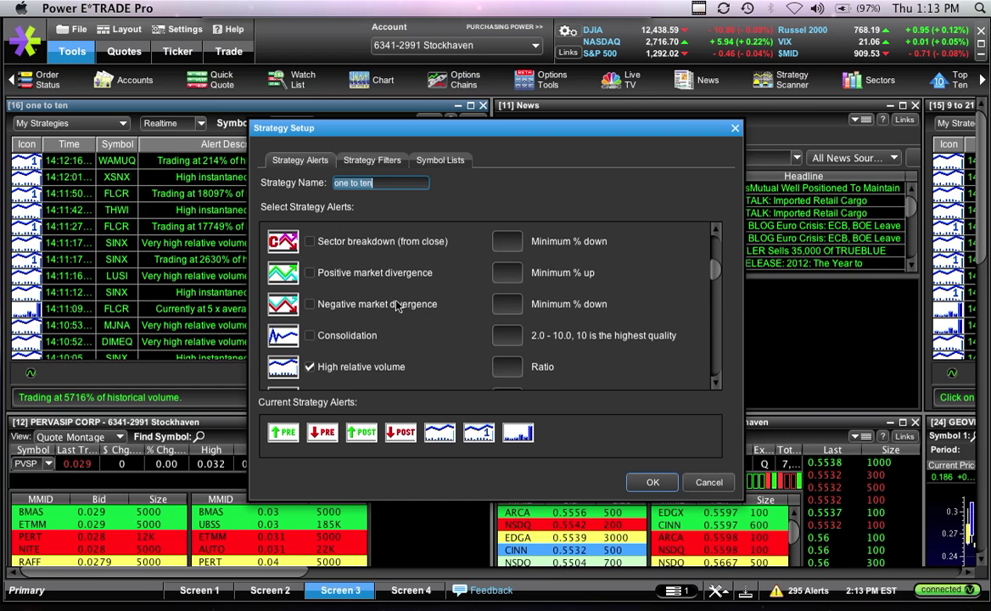
scroll(396, 305, down, 3)
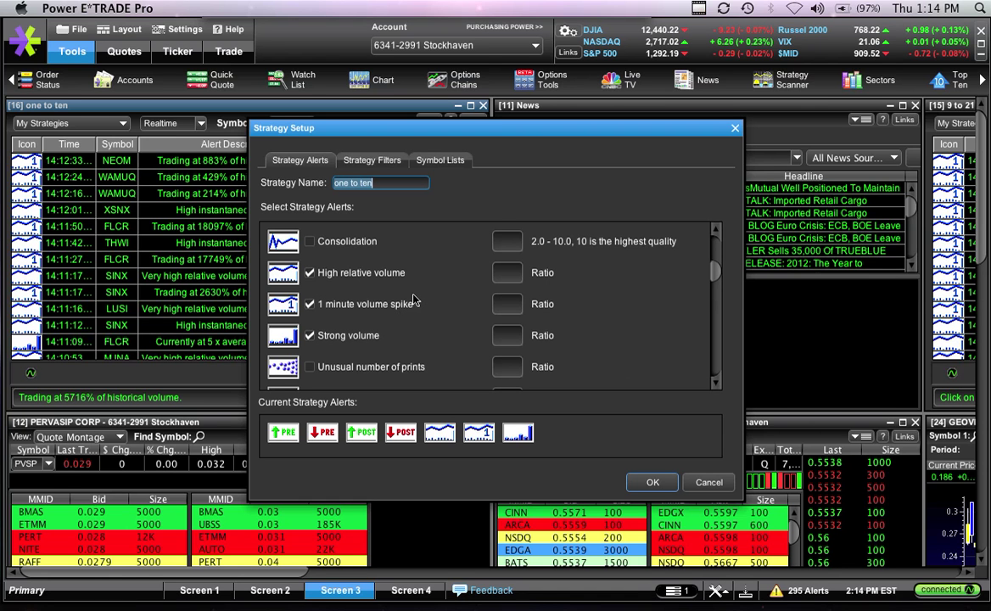
click(507, 272)
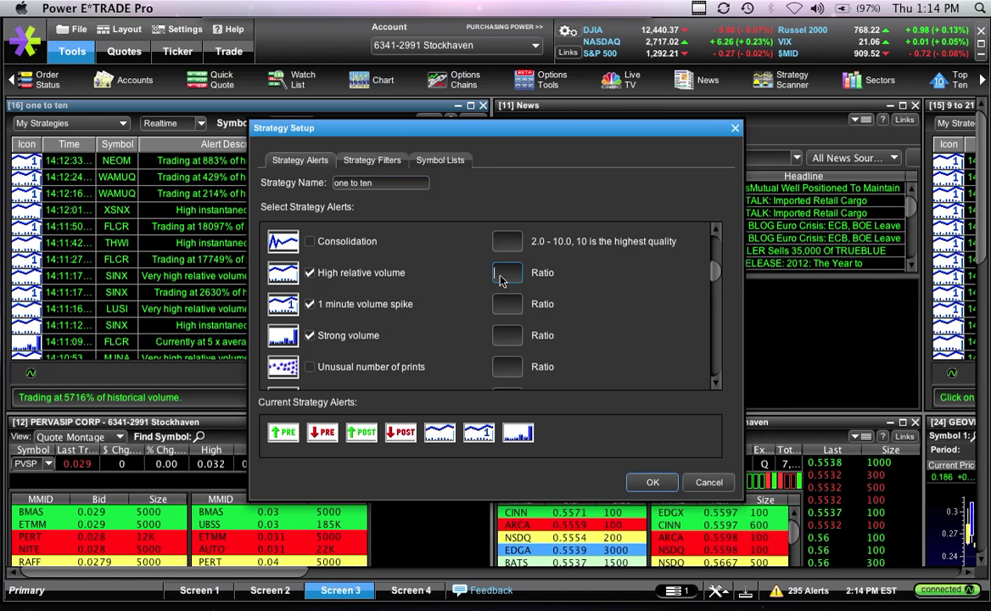
text(5)
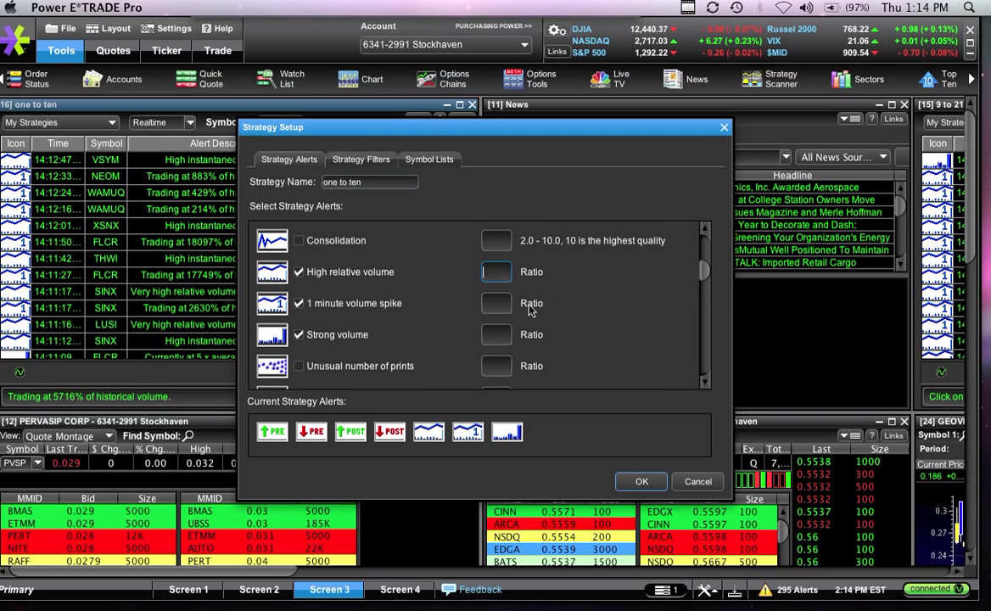
key(BackSpace)
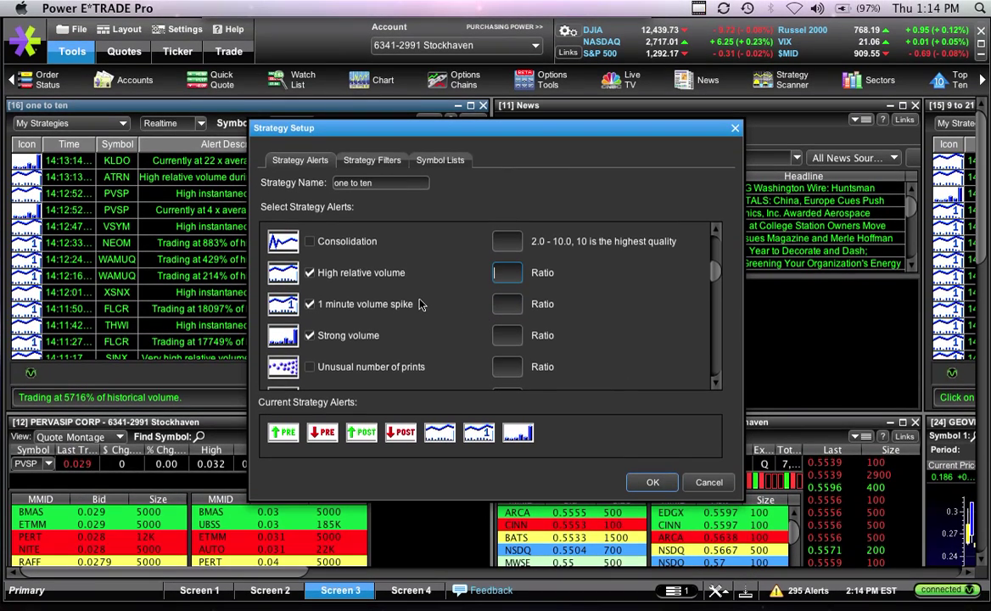
- Browse the remaining alerts, including the running, VWAP, consolidation, chart pattern and trailing stop entries, and return to the volume alerts
scroll(418, 304, down, 9)
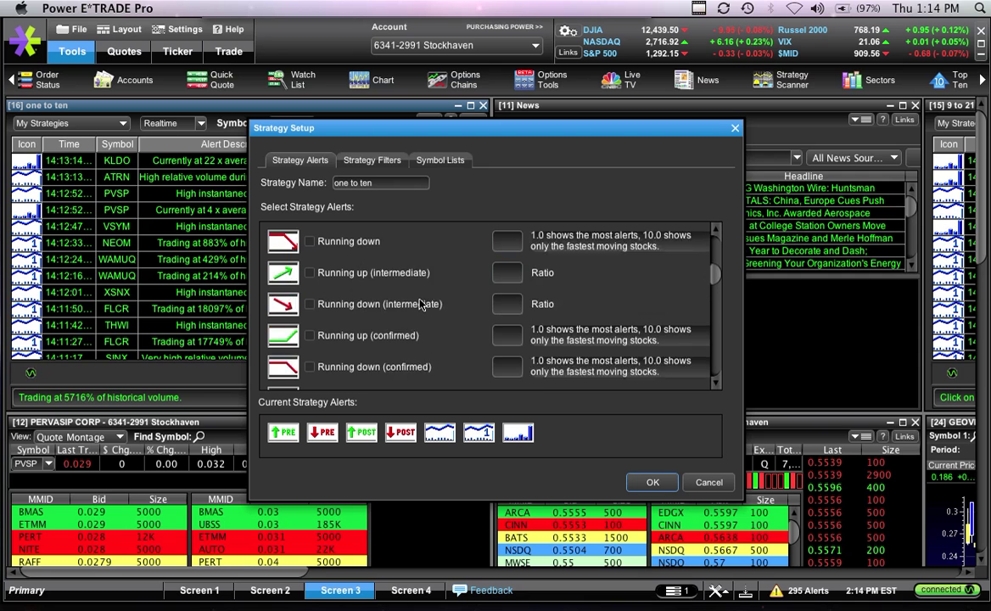
scroll(418, 303, down, 11)
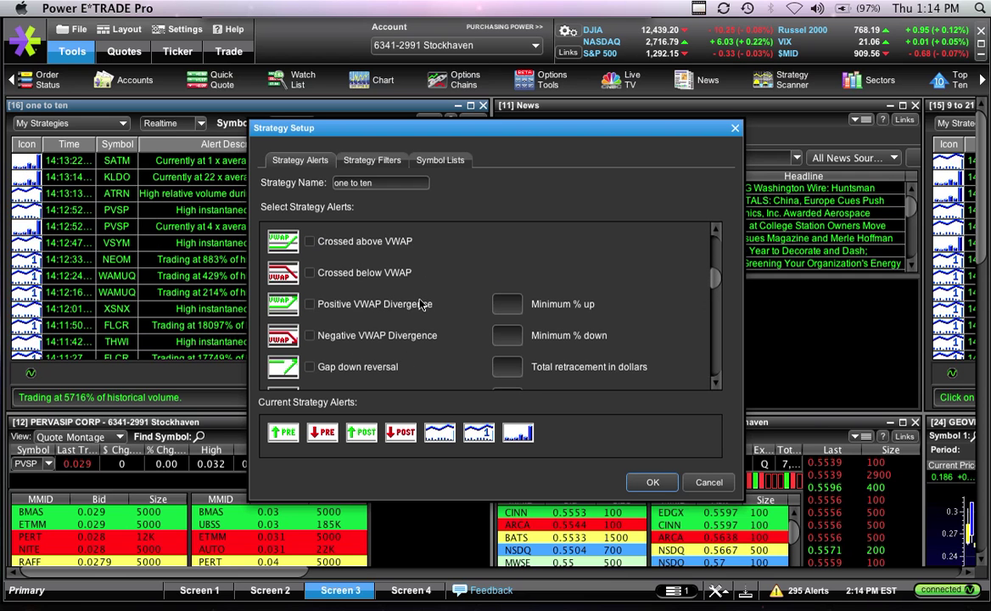
scroll(419, 304, down, 11)
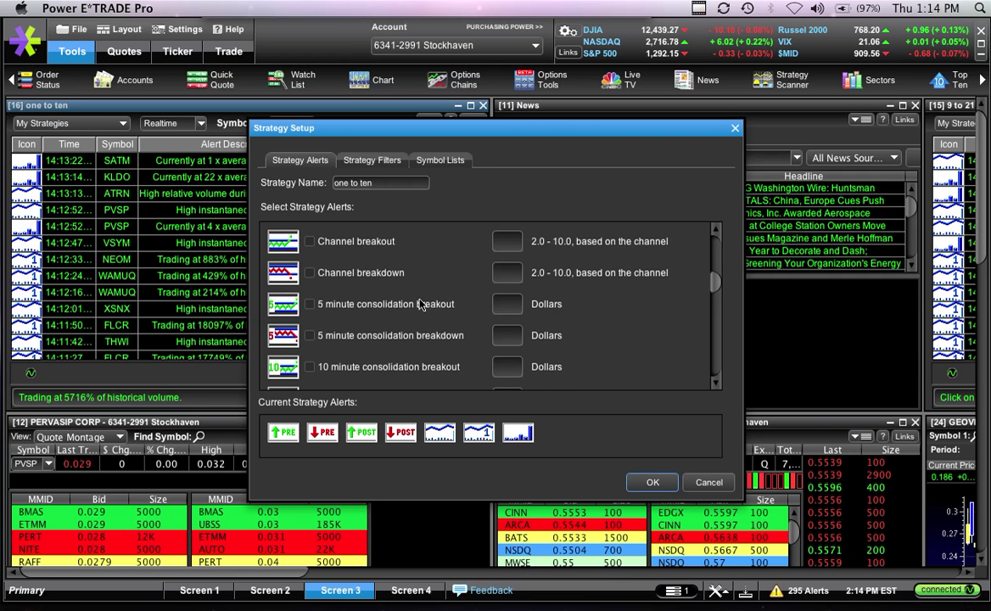
scroll(418, 303, down, 8)
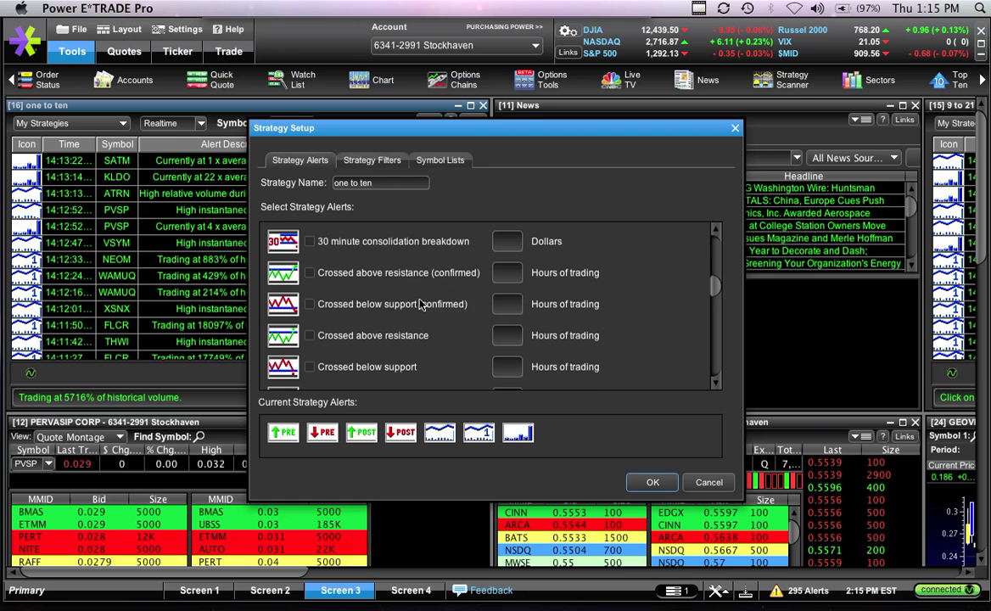
scroll(421, 303, down, 7)
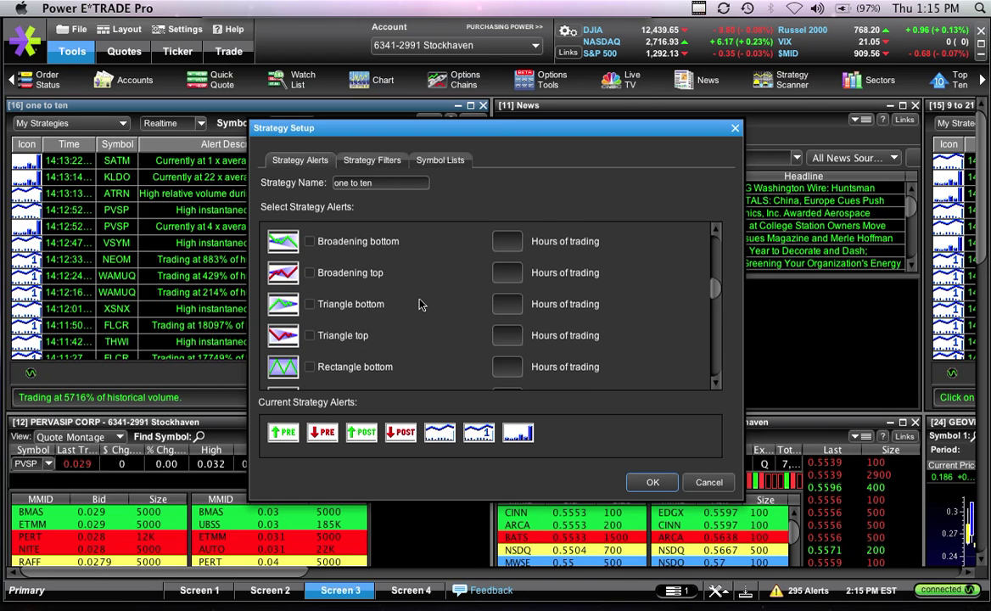
scroll(422, 305, down, 7)
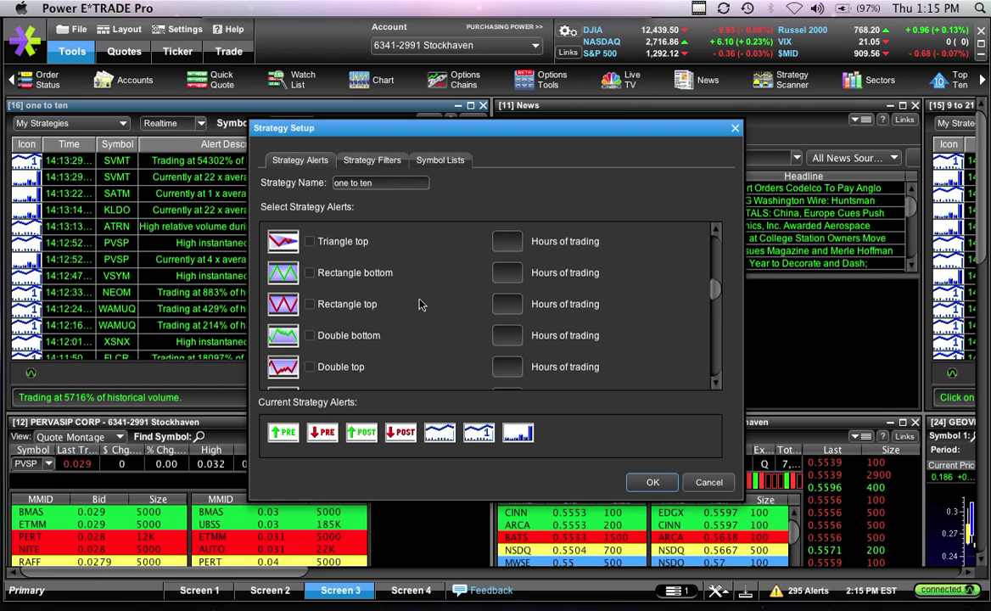
scroll(422, 305, down, 7)
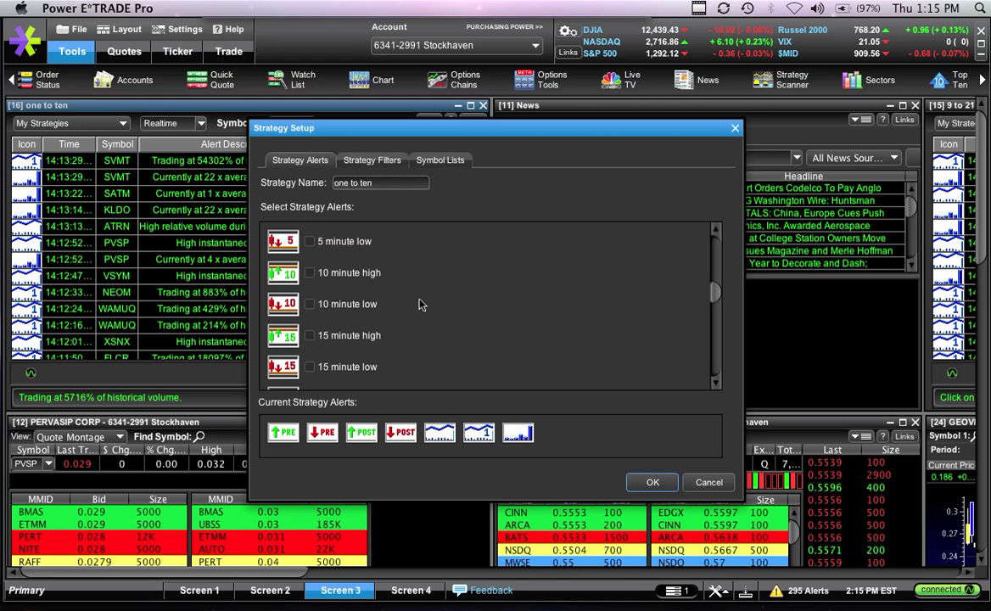
scroll(416, 313, down, 10)
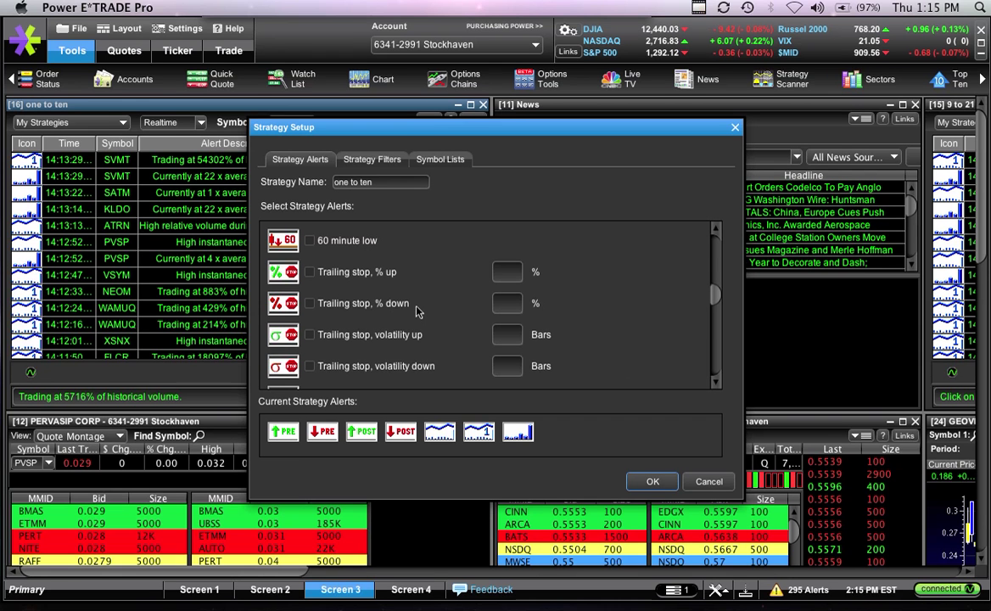
scroll(415, 312, down, 10)
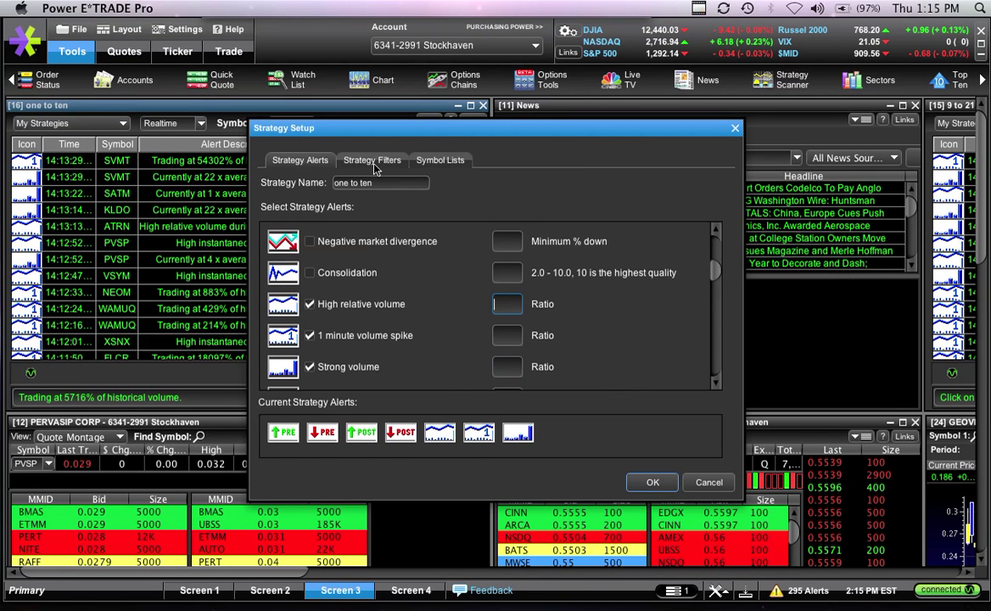
- Check the strategy's minimum and maximum price filters and return to its alert selection
click(375, 163)
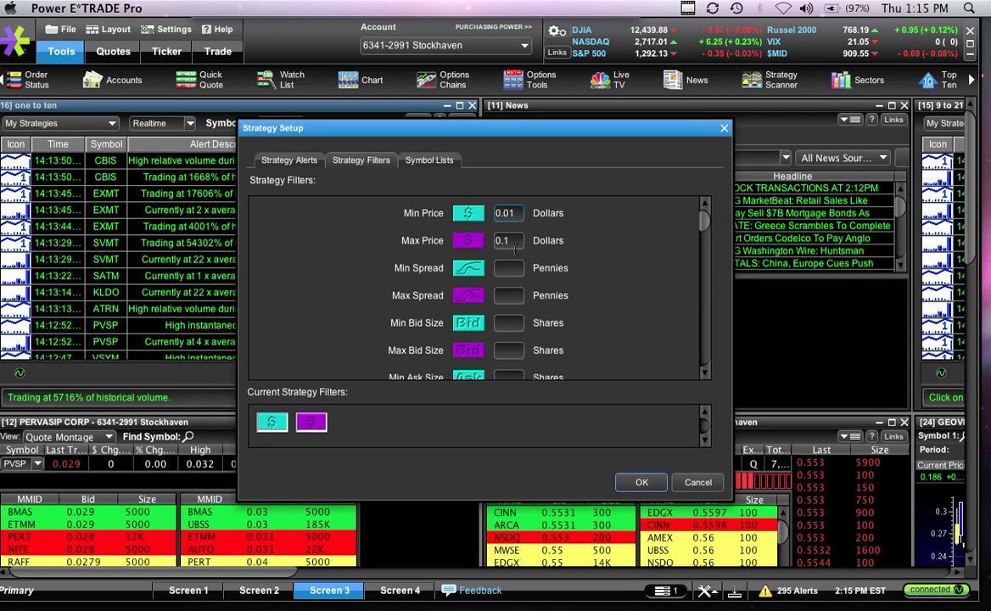
click(301, 166)
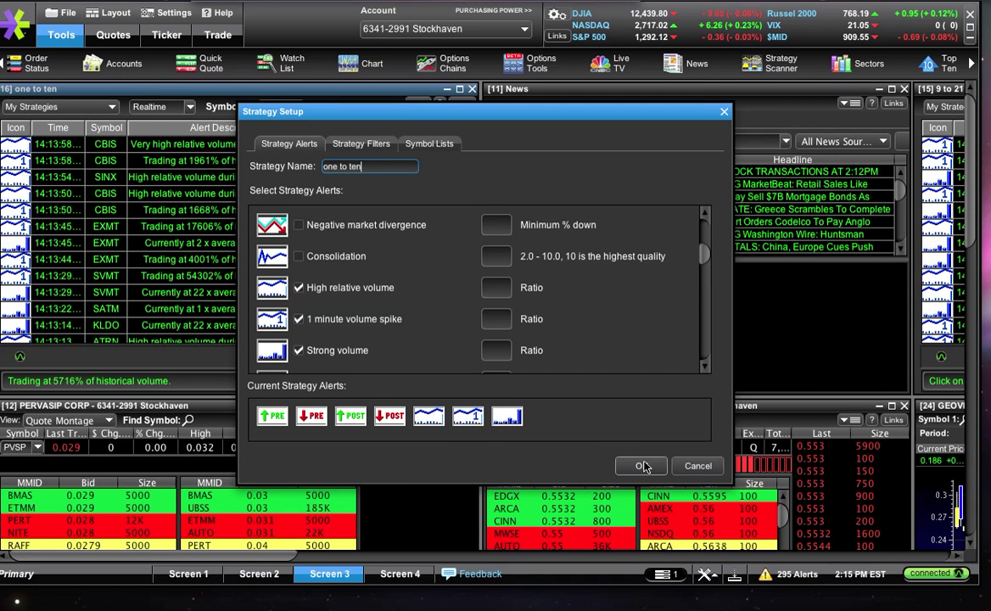
- Accept the strategy setup and load KDKN in the quote montage beneath the one to ten scanner
click(643, 465)
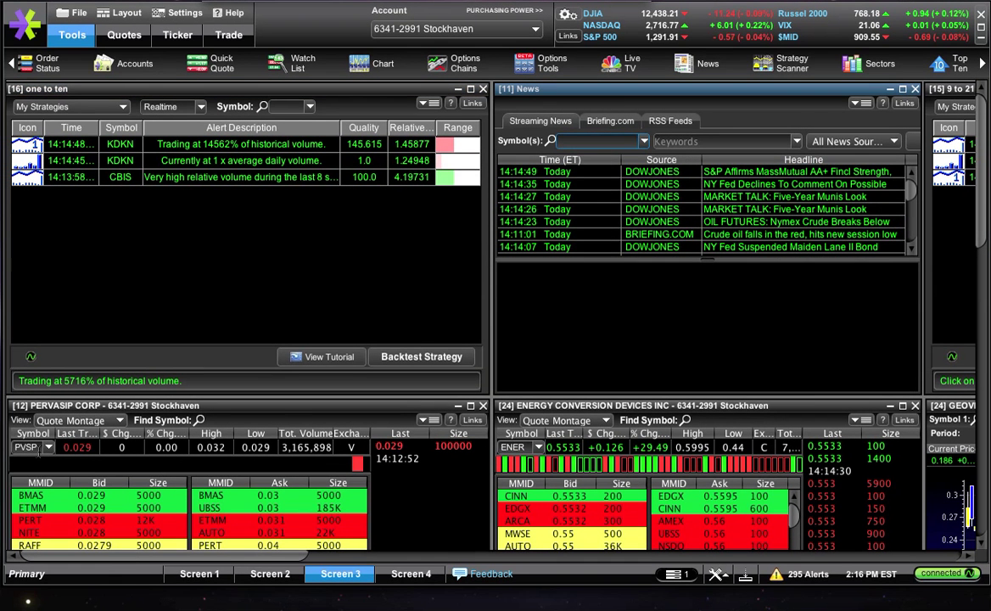
click(44, 454)
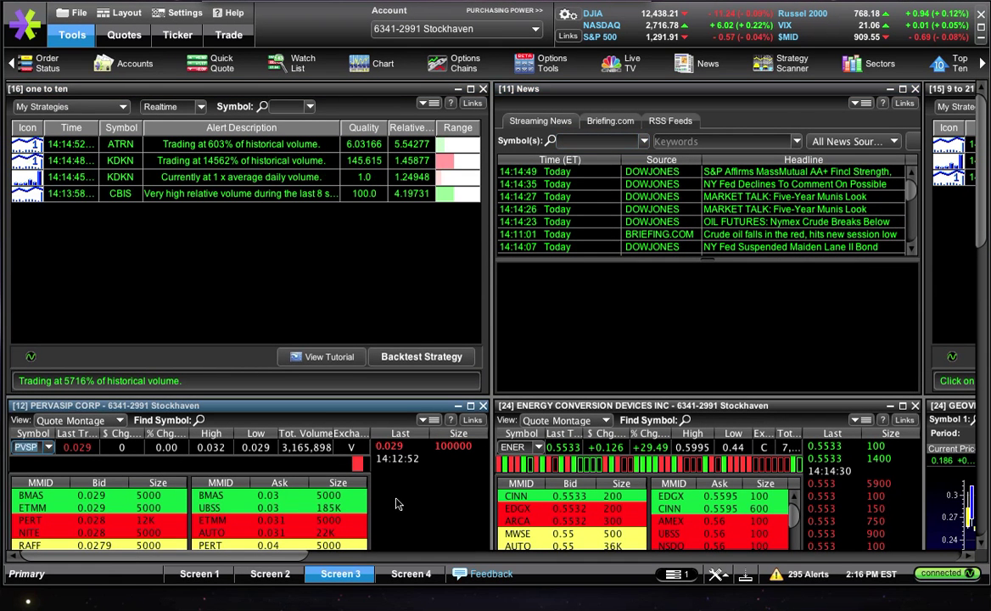
text(KDKN)
key(Return)
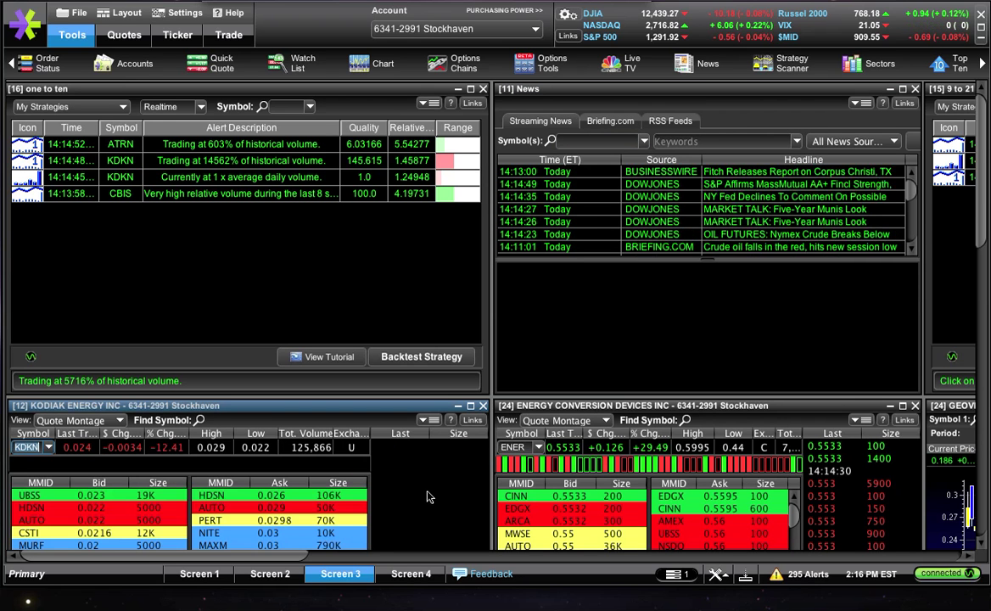
- Load CBIS in the quote montage, check its market depth and recent trades, and replace it with ATRN from the one to ten alerts
text(CBIS)
key(Return)
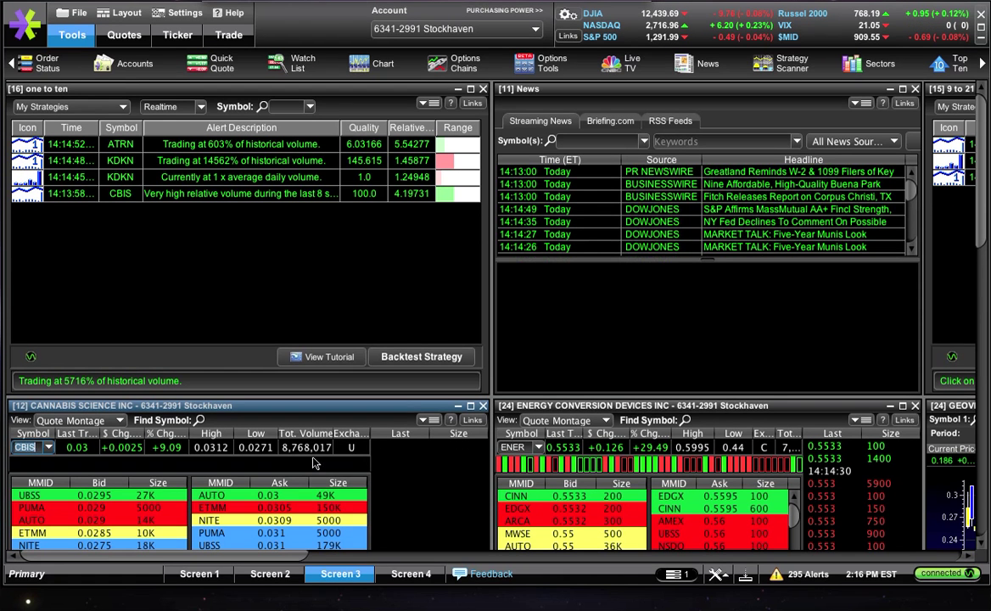
scroll(423, 492, down, 10)
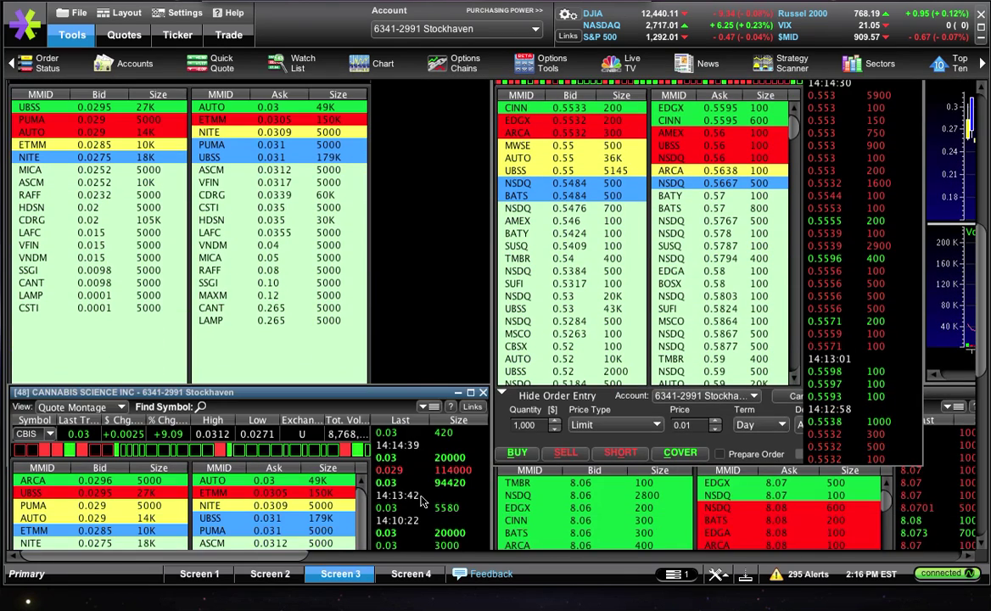
scroll(422, 501, up, 3)
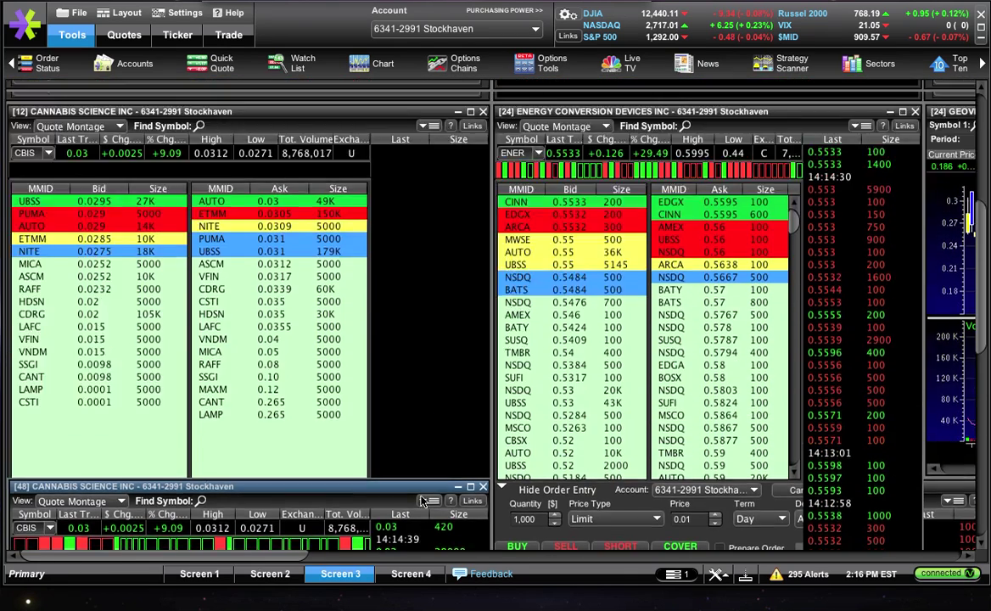
scroll(422, 500, up, 10)
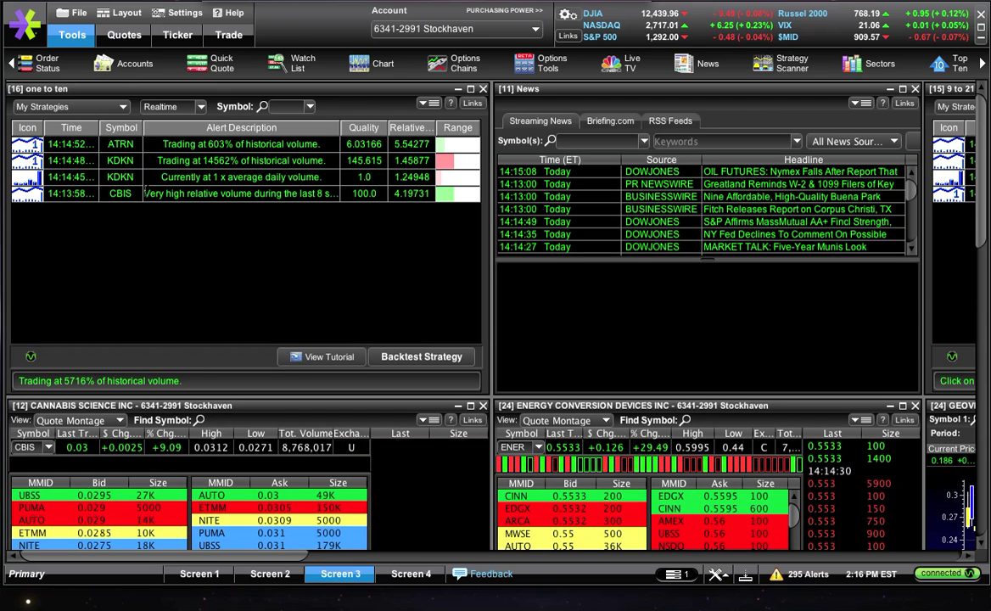
drag(38, 144, 40, 447)
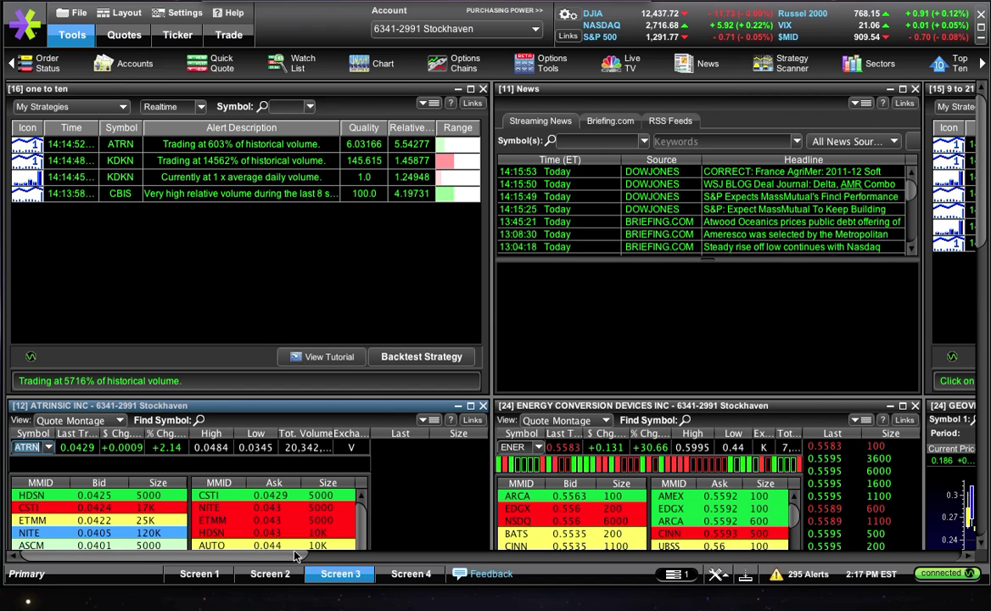
- Open the strategy filters of the 9 to 21 scanner
drag(295, 557, 296, 559)
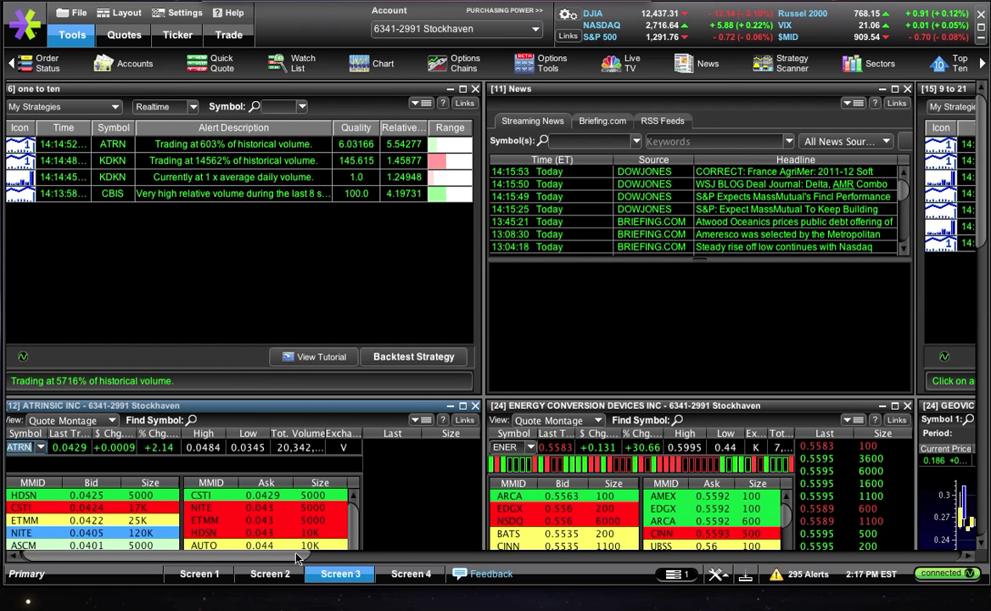
drag(297, 558, 523, 532)
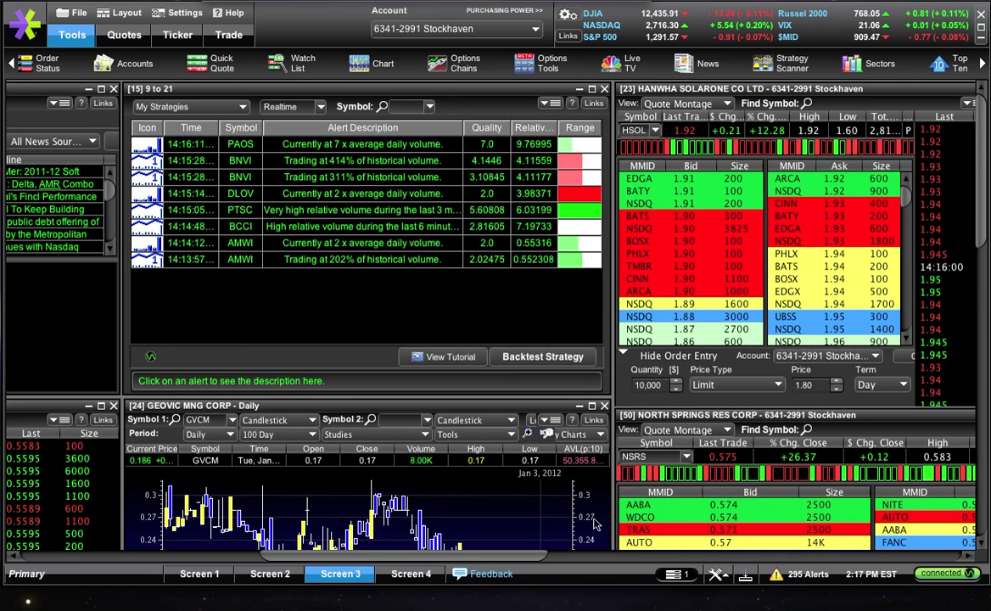
drag(535, 557, 569, 562)
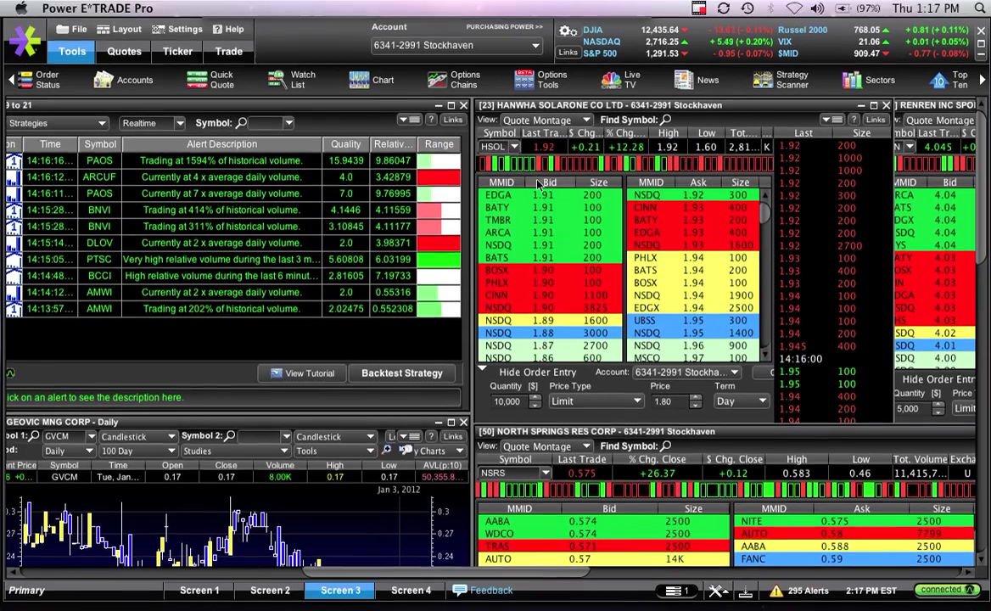
click(537, 184)
scroll(386, 352, left, 5)
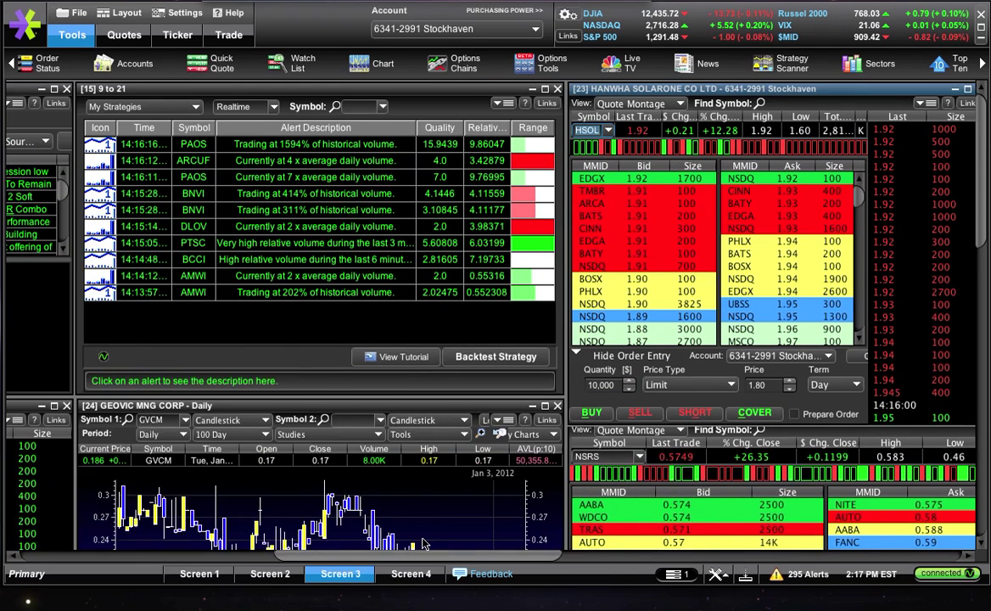
click(380, 161)
right_click(424, 162)
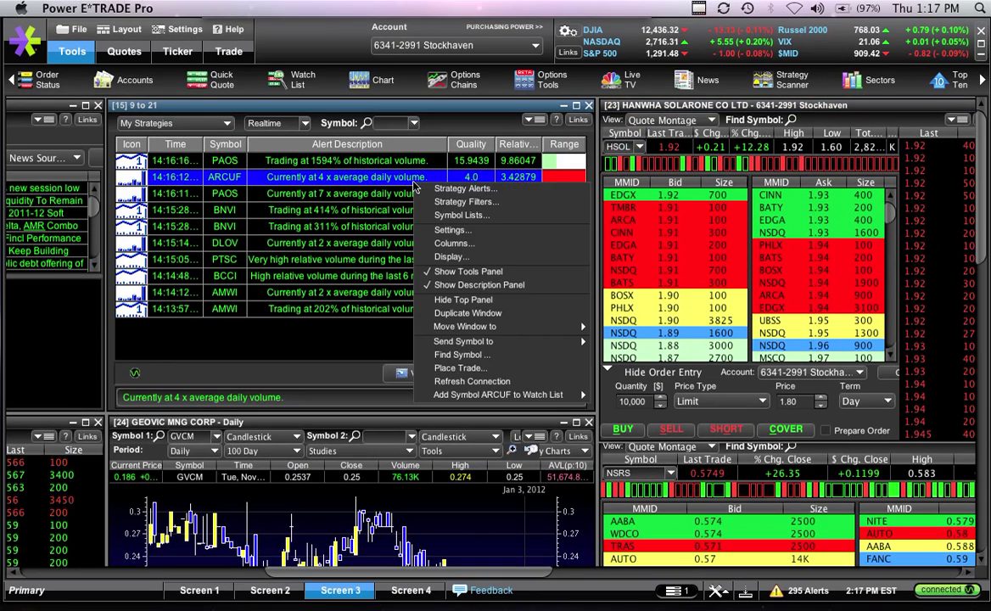
click(447, 203)
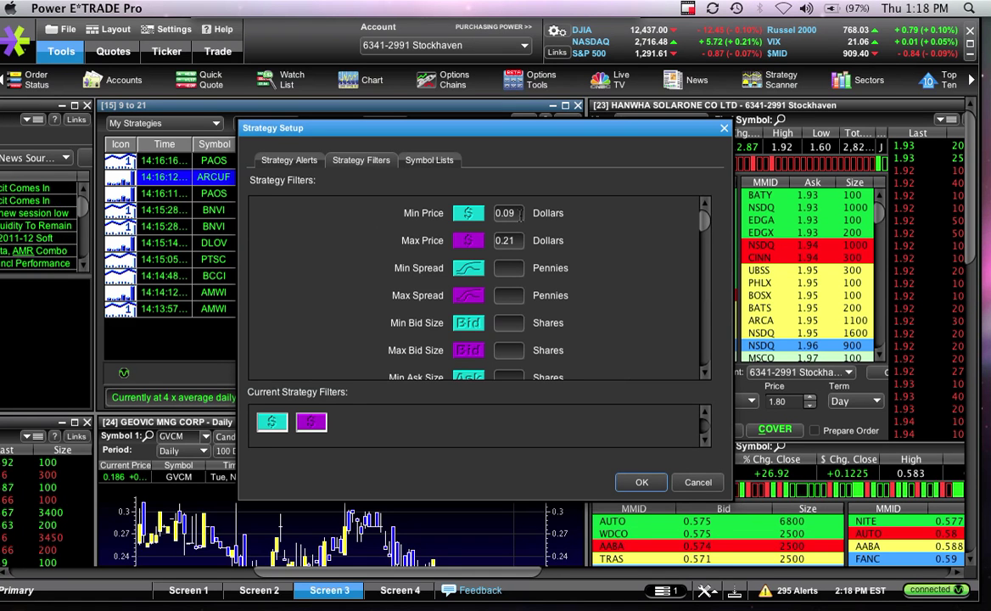
- Check the 9 to 21 strategy's selected alerts and its minimum and maximum price filters, and close the setup without changes
click(270, 156)
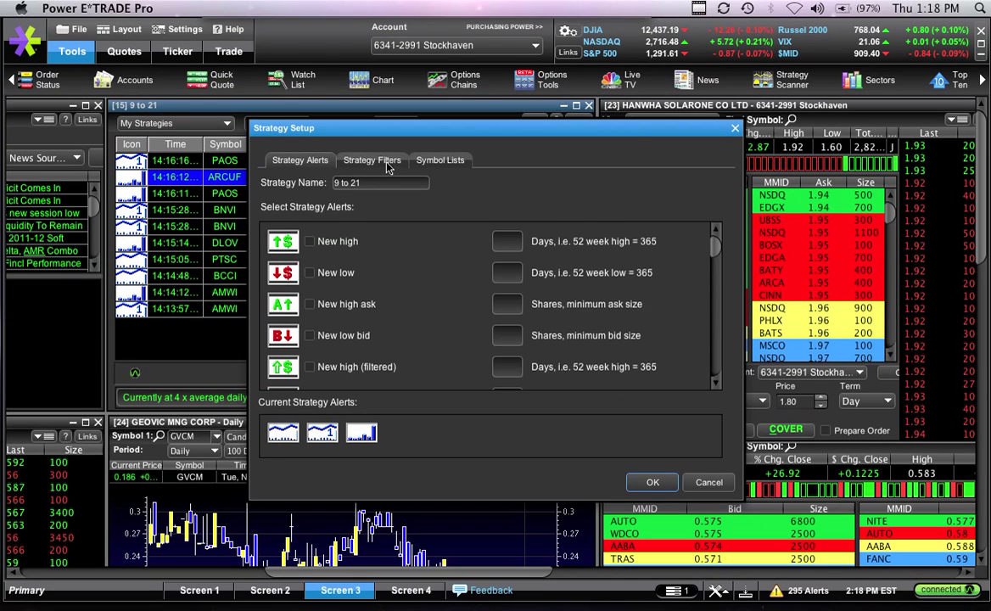
click(388, 164)
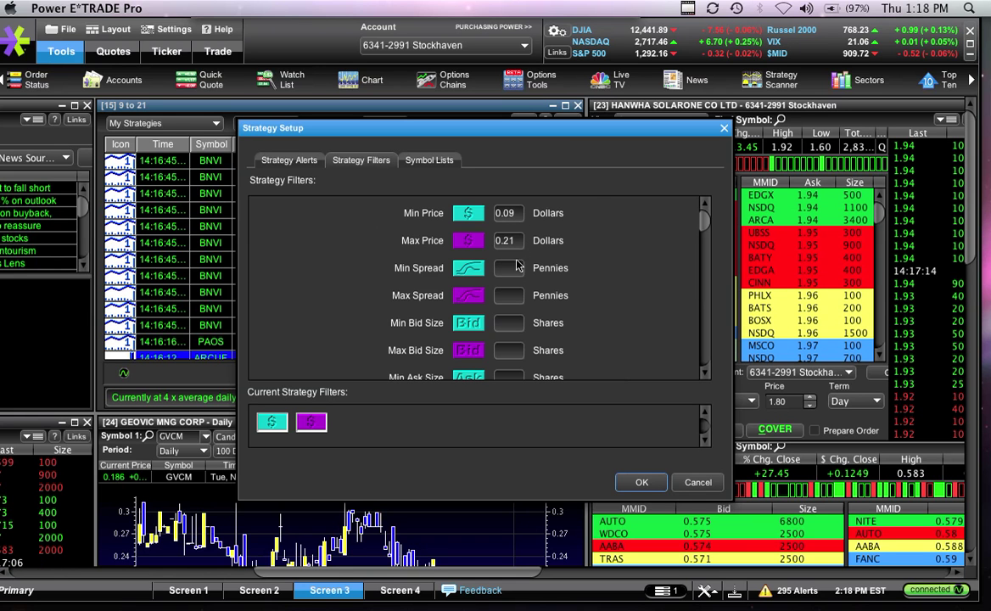
click(724, 128)
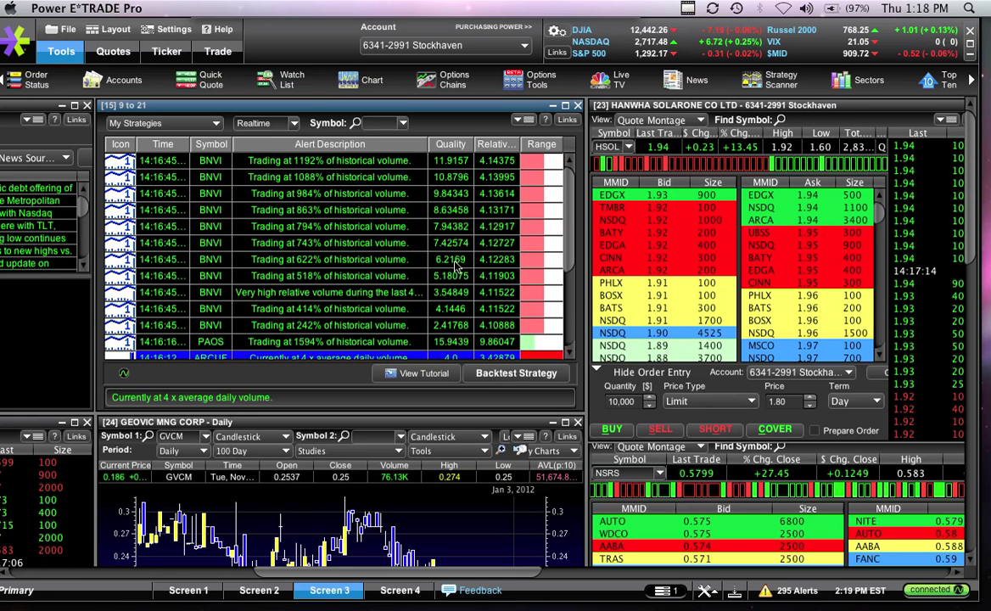
- Look through the 9 to 21 scanner's alert list and look up PAOS in the neighbouring quote montage
scroll(293, 257, down, 3)
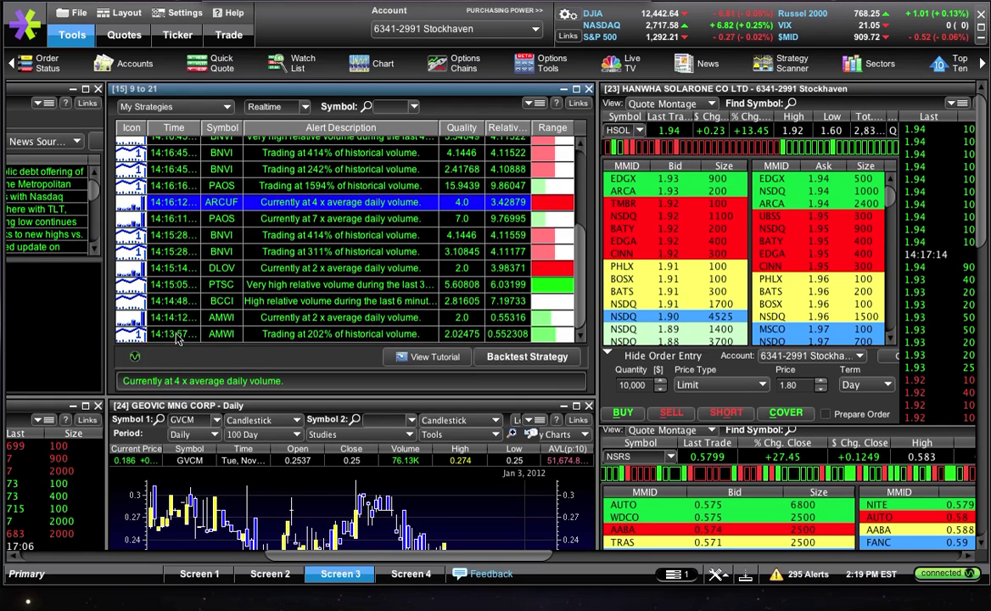
scroll(174, 327, up, 3)
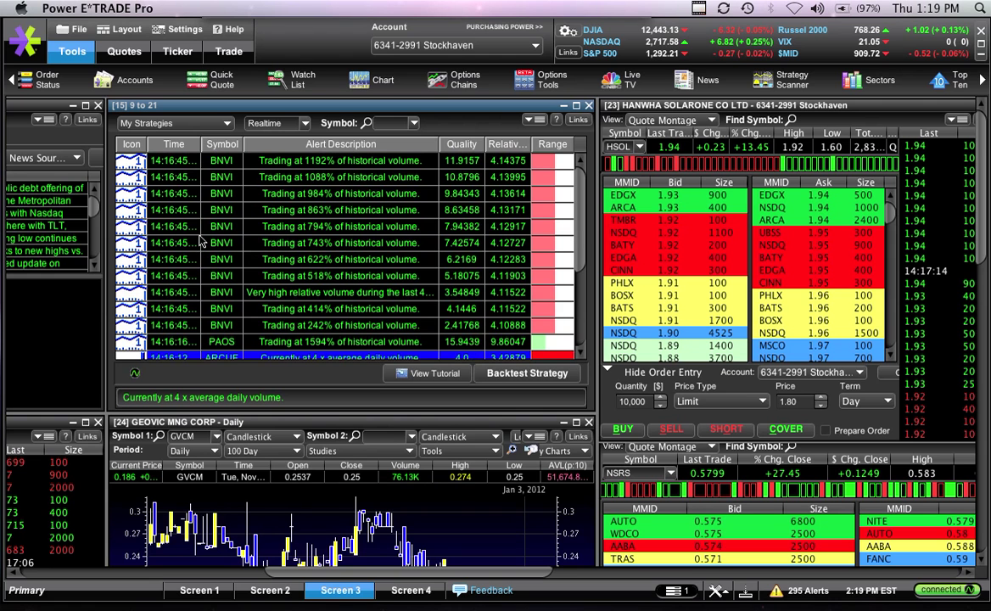
scroll(200, 242, down, 3)
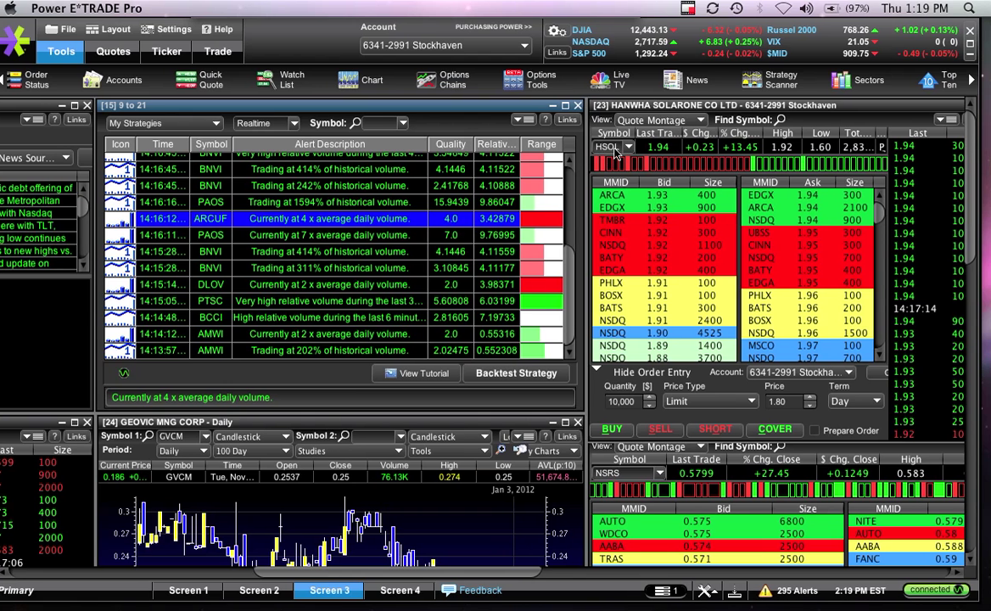
click(625, 149)
text(PAOS)
key(Return)
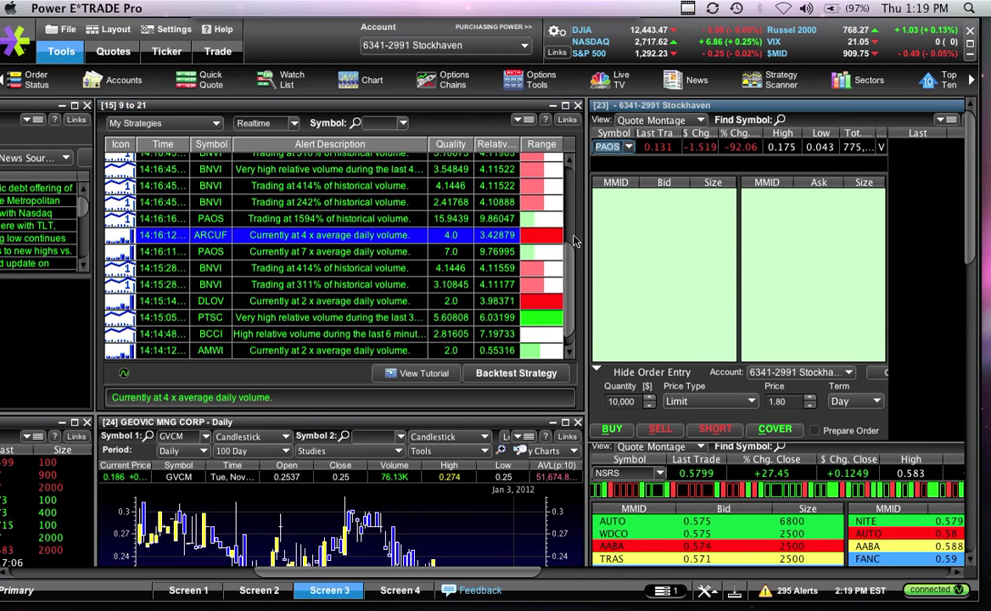
- Load BNVI in the quote montage beside the 9 to 21 scanner and in the daily chart below it
click(415, 284)
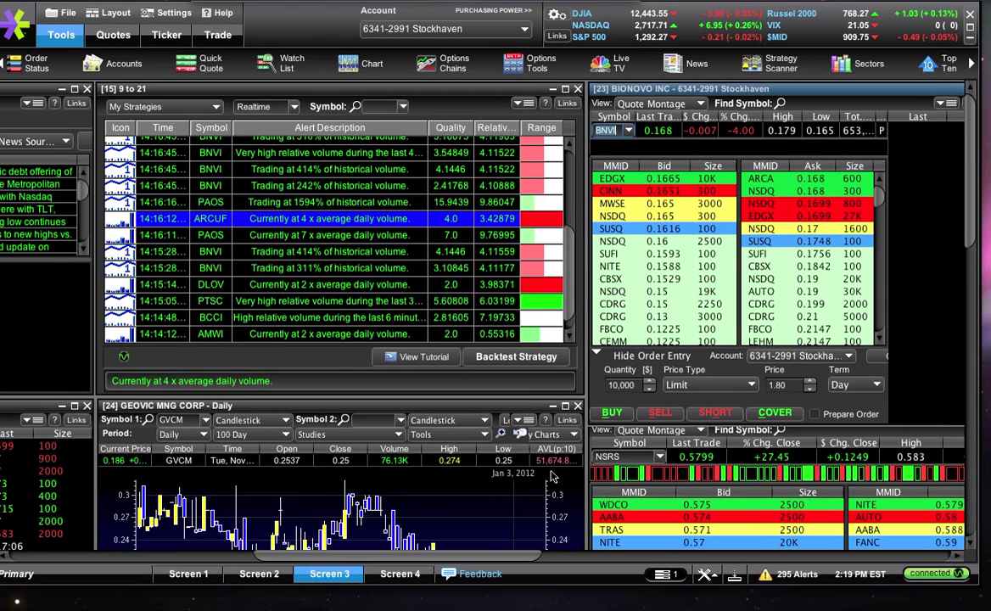
scroll(549, 469, down, 5)
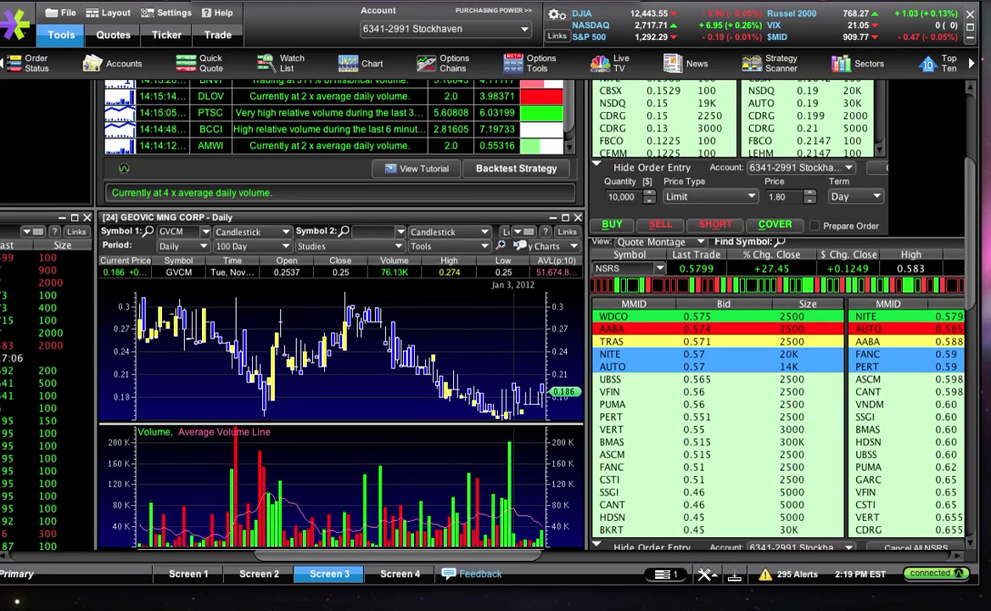
text(BNVI)
key(Return)
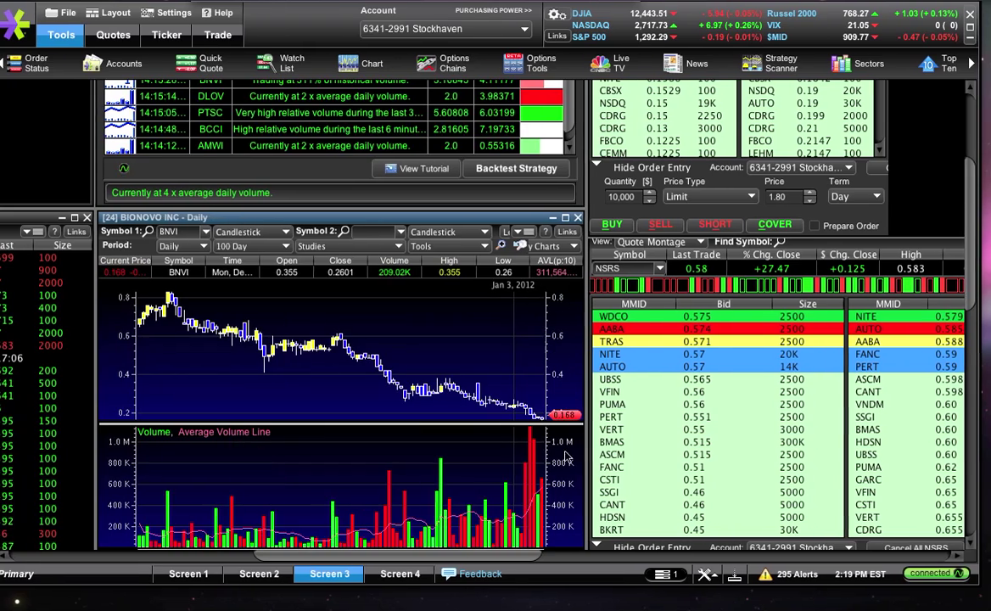
scroll(564, 450, down, 1)
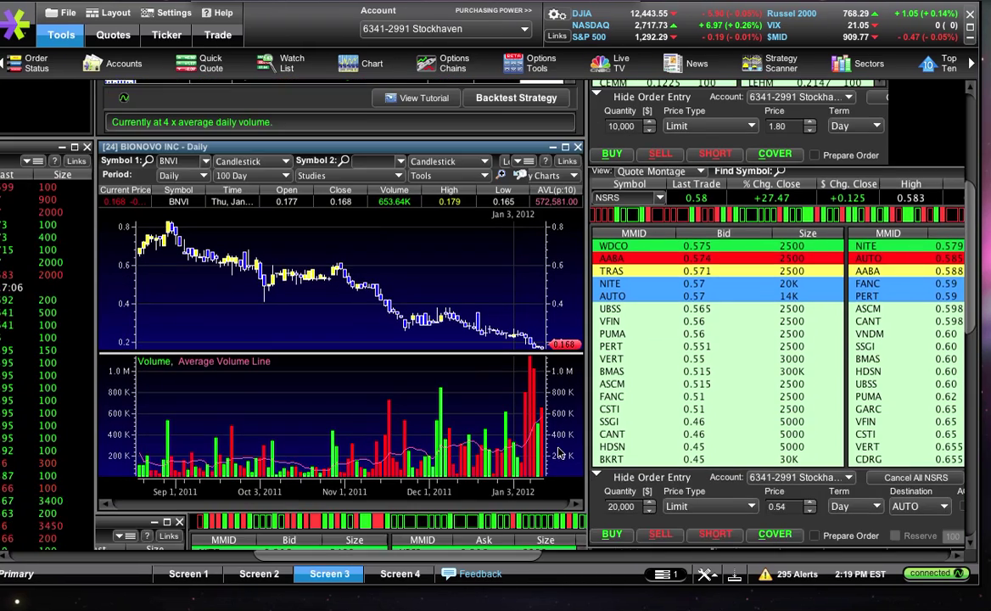
- Load SNAX in the quote montage and the daily chart, and replace it with HYEG in the quote montage
scroll(558, 453, up, 5)
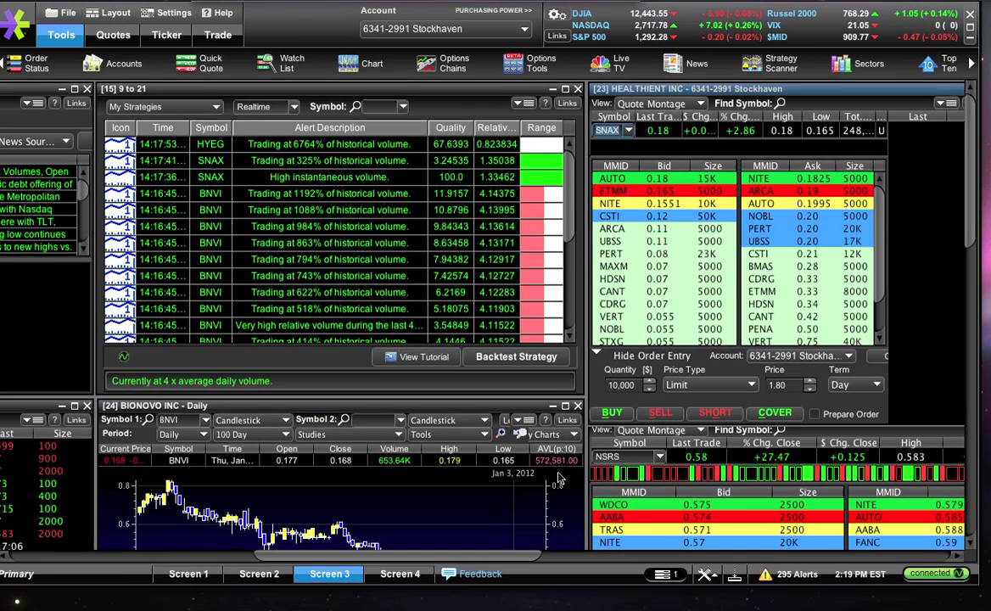
scroll(560, 479, down, 5)
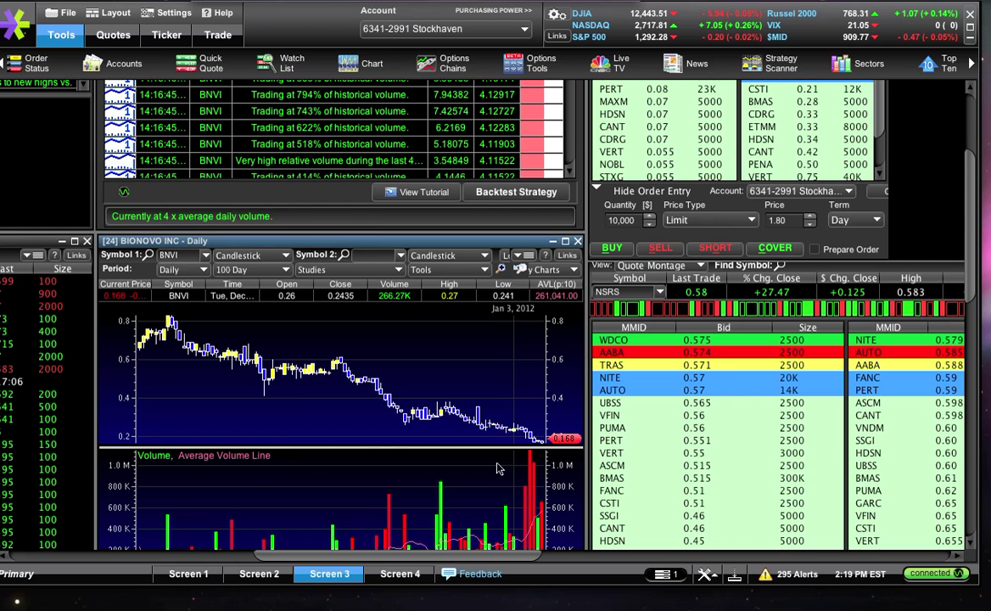
text(X)
key(Return)
scroll(542, 432, down, 2)
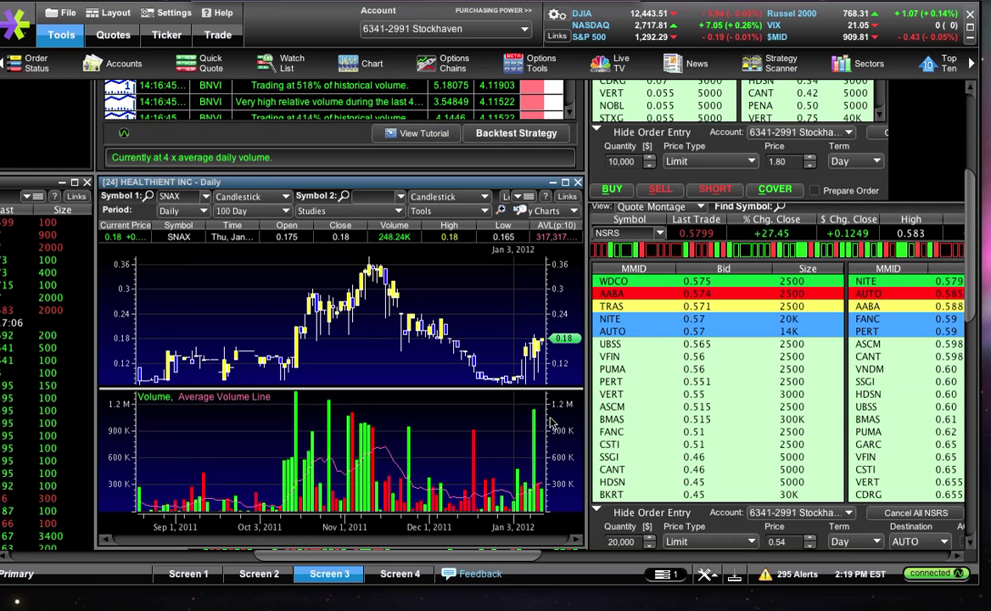
scroll(564, 454, up, 7)
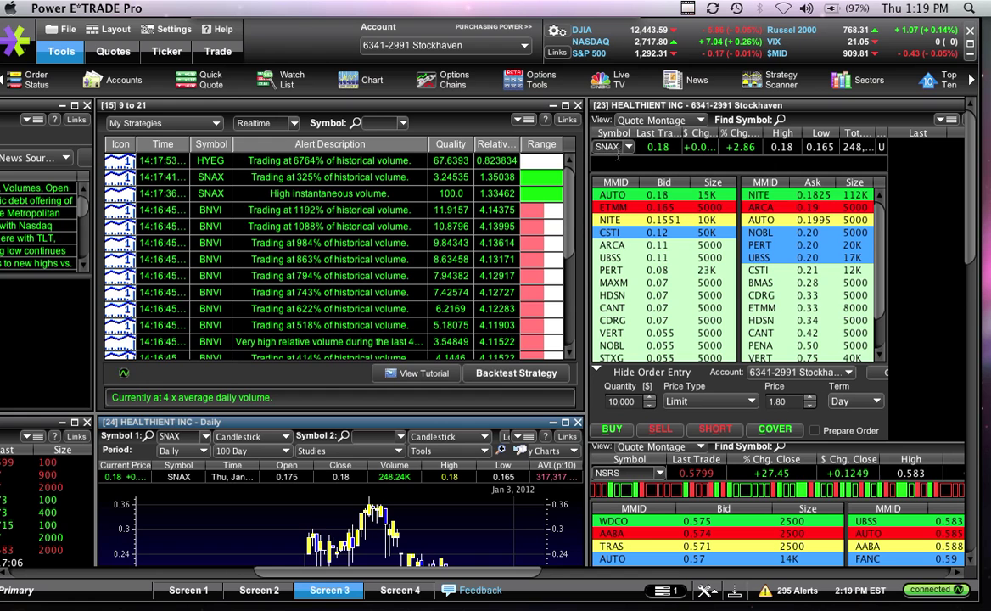
drag(210, 145, 621, 139)
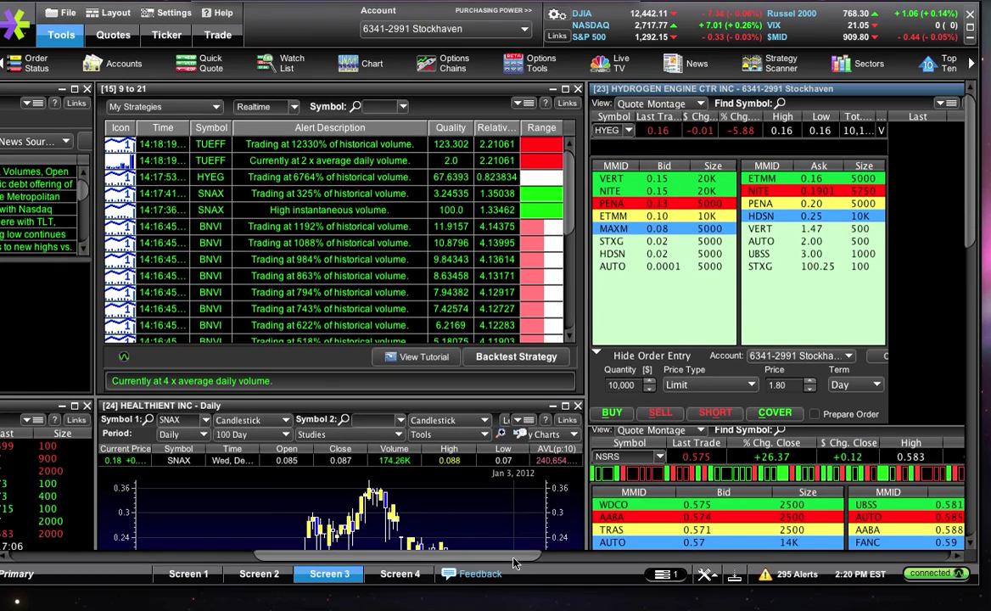
- Examine the new one to ten alerts and the quote montages beneath them, and return to the 9 to 21 scanner
drag(511, 560, 185, 551)
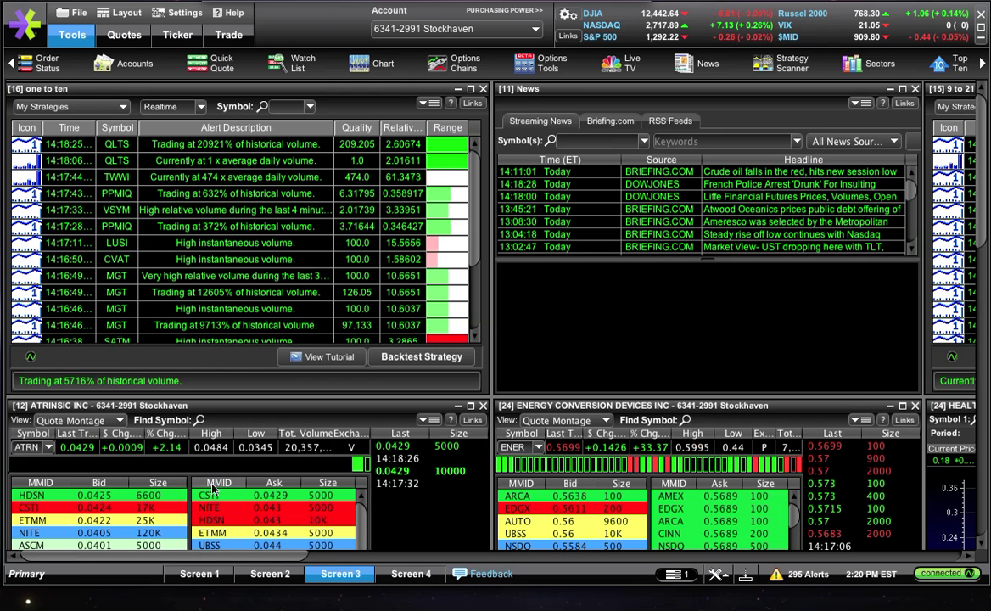
scroll(402, 465, down, 10)
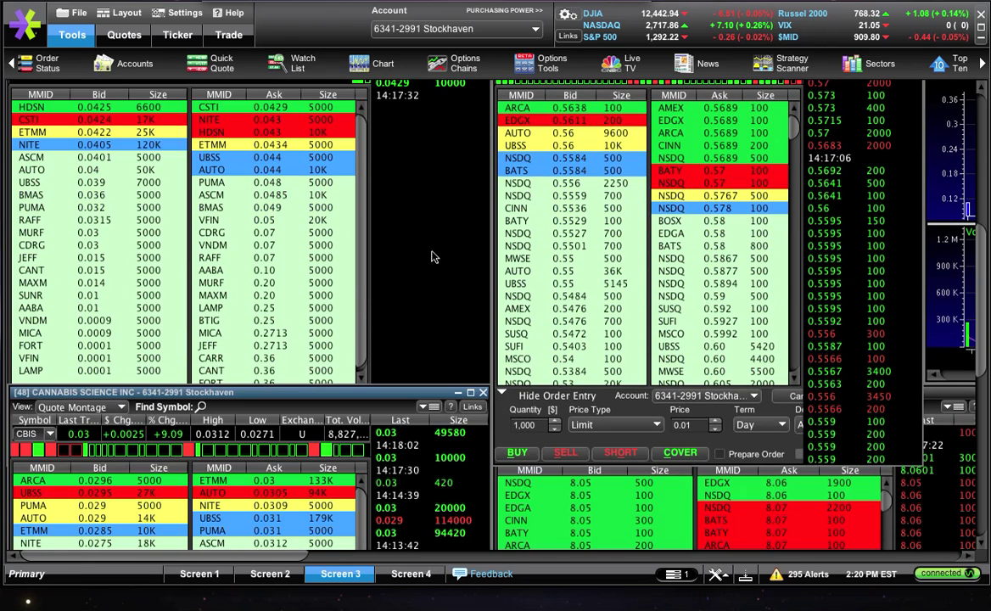
scroll(431, 411, up, 8)
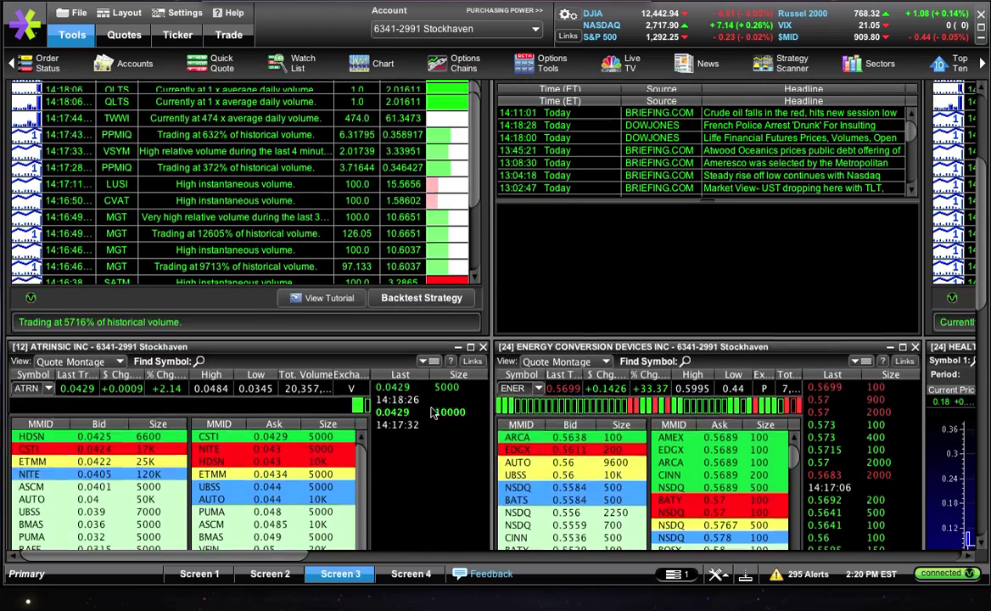
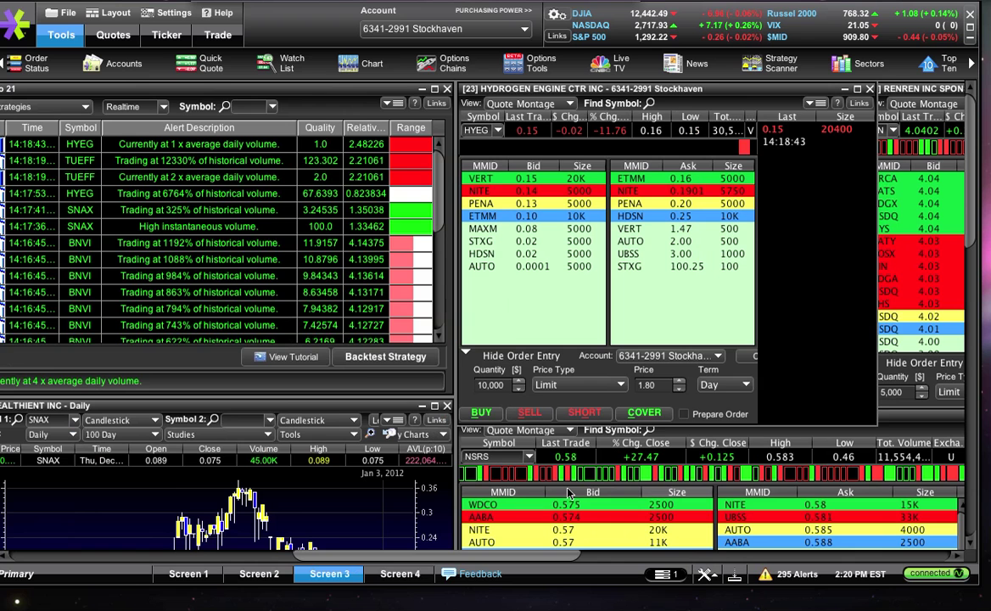
scroll(557, 557, right, 2)
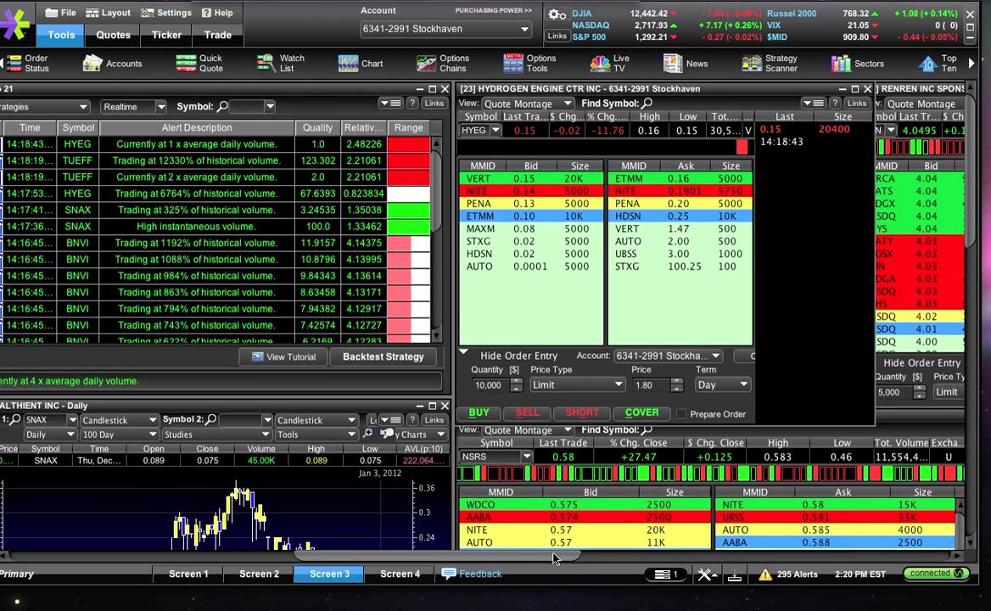
- Open the strategy setup of the "all in one" scanner and check its price filters before showing its strategy alerts
drag(556, 557, 588, 280)
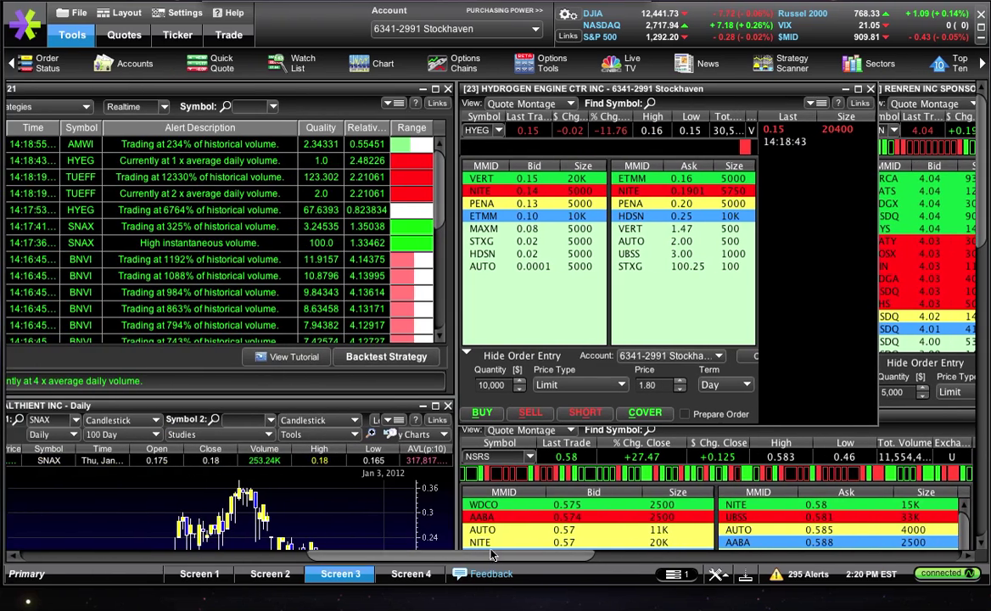
drag(491, 558, 791, 552)
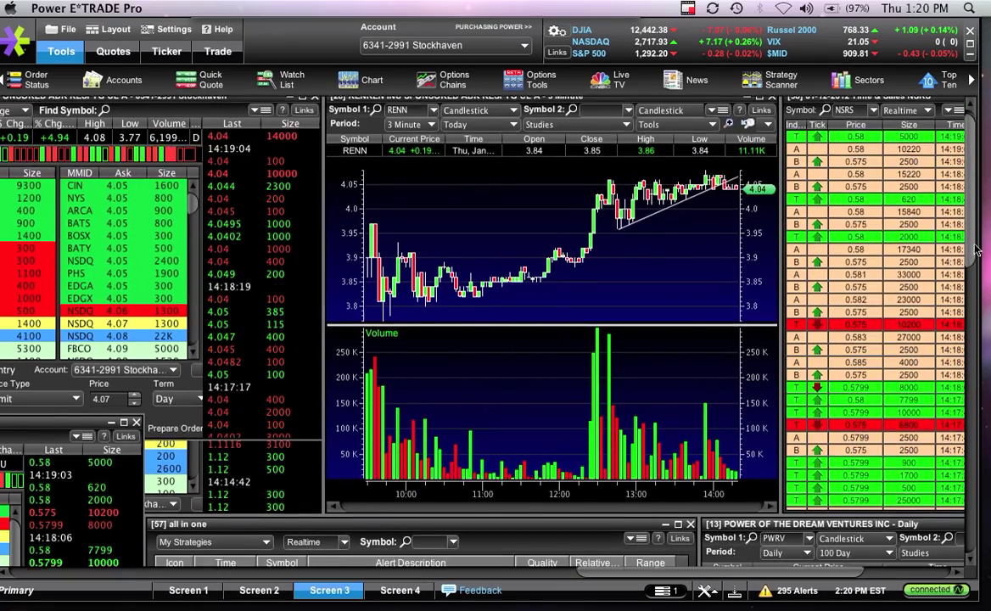
drag(976, 244, 975, 295)
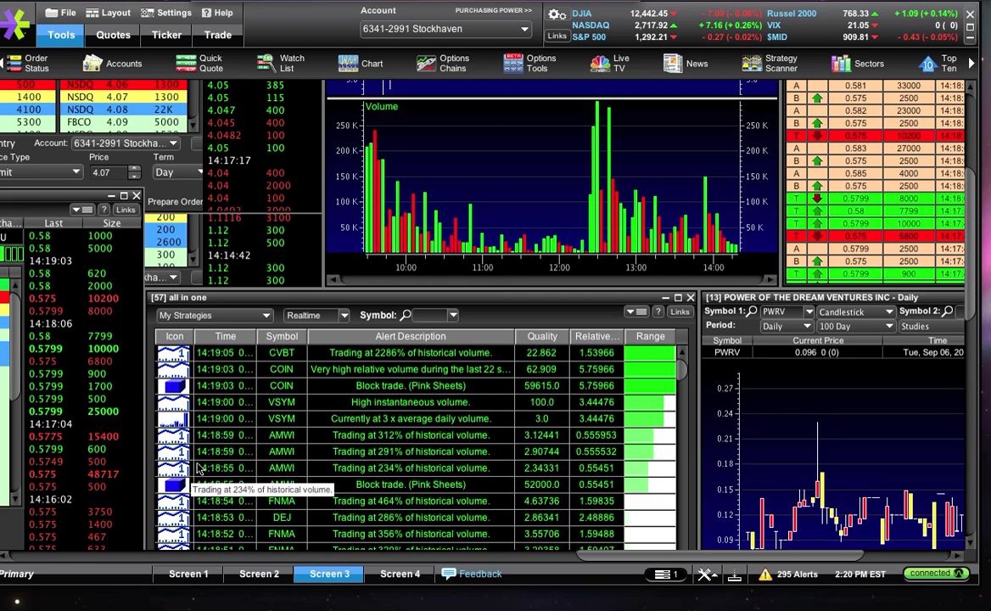
scroll(143, 402, down, 5)
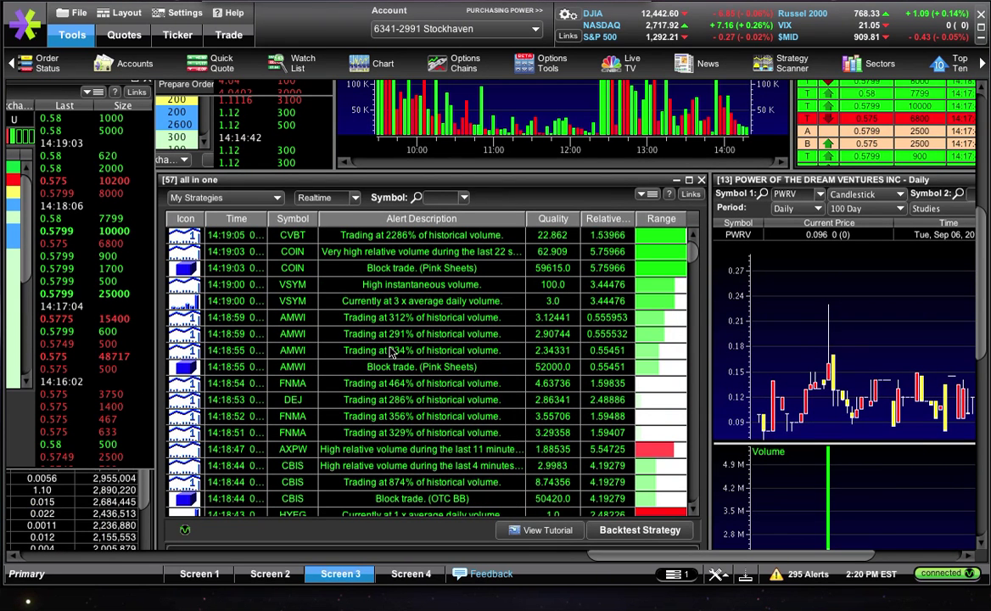
right_click(392, 352)
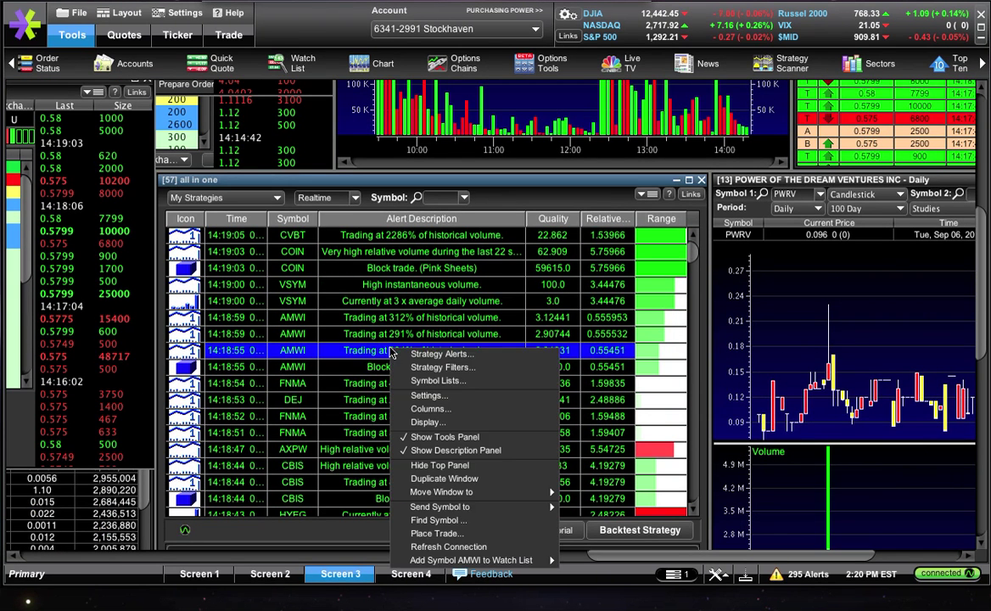
click(471, 358)
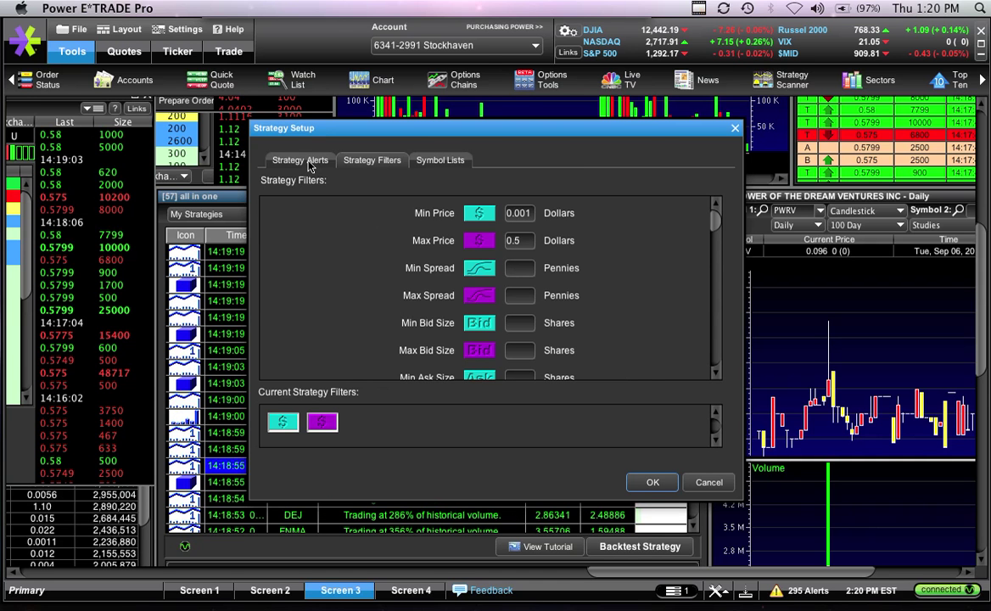
click(301, 161)
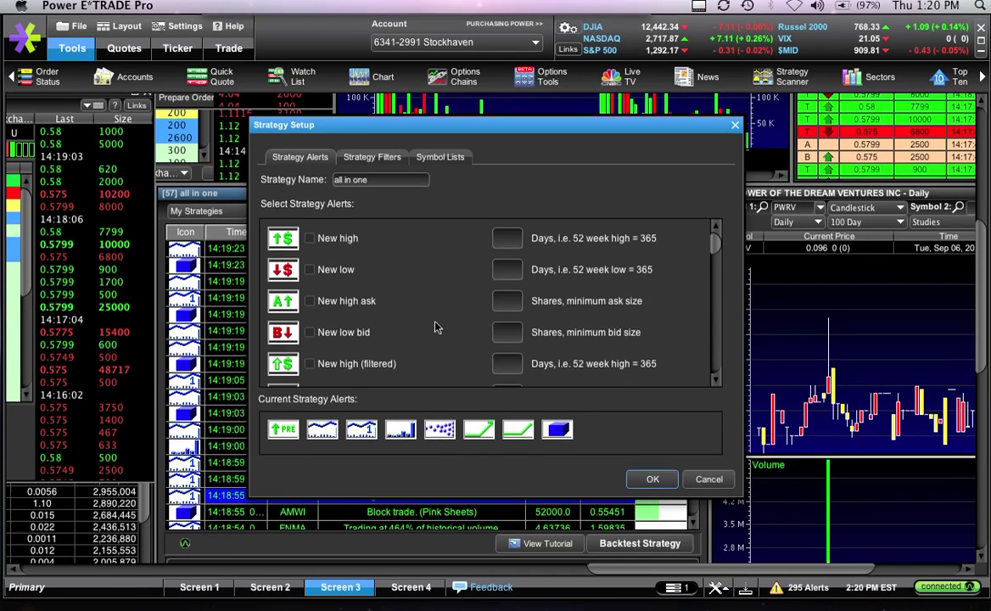
- Review which alerts are selected for the "all in one" strategy, down to the block trade minimum, and close the setup unchanged
scroll(433, 315, down, 5)
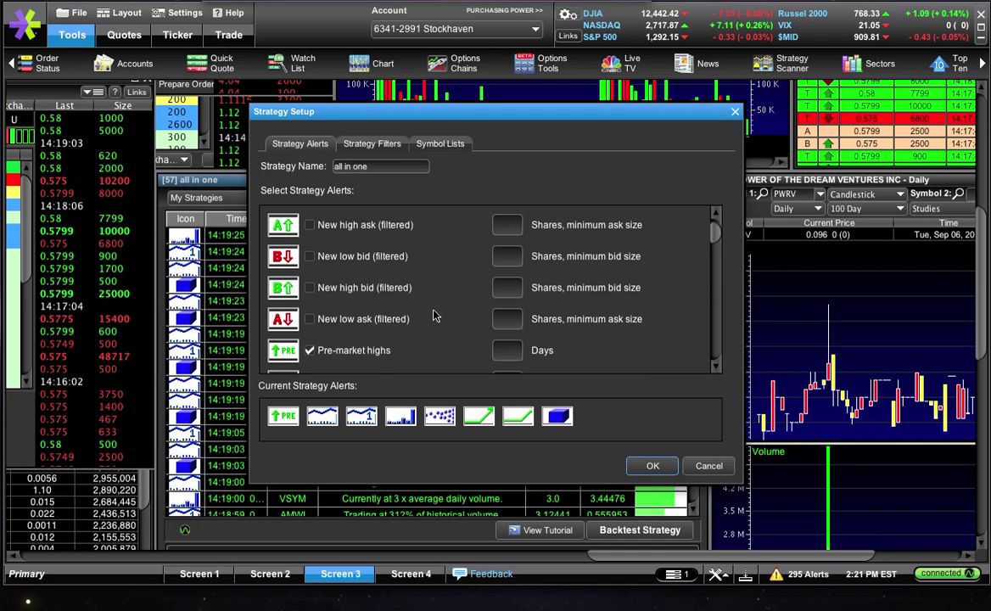
scroll(432, 316, up, 6)
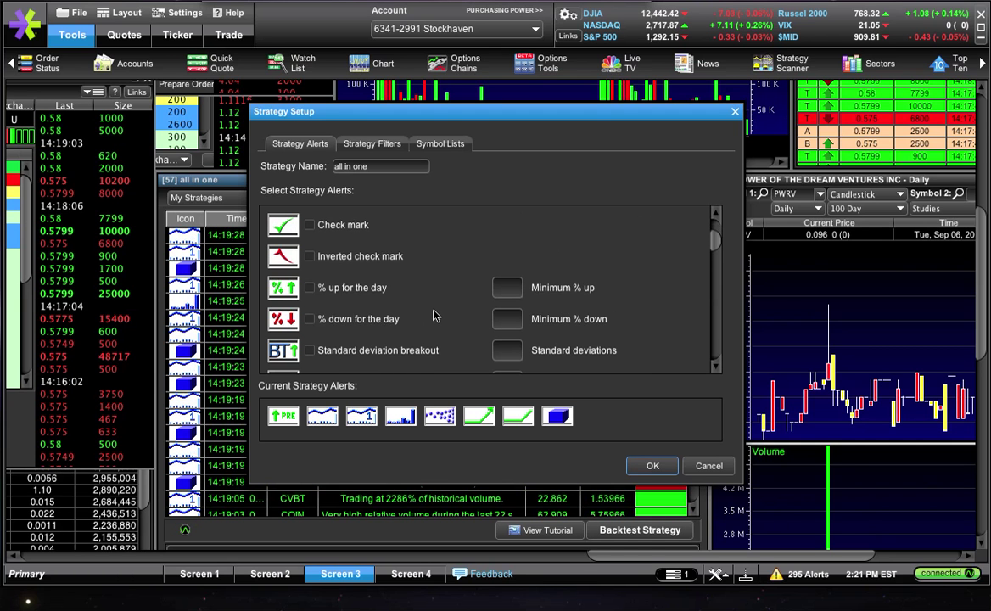
scroll(433, 316, down, 5)
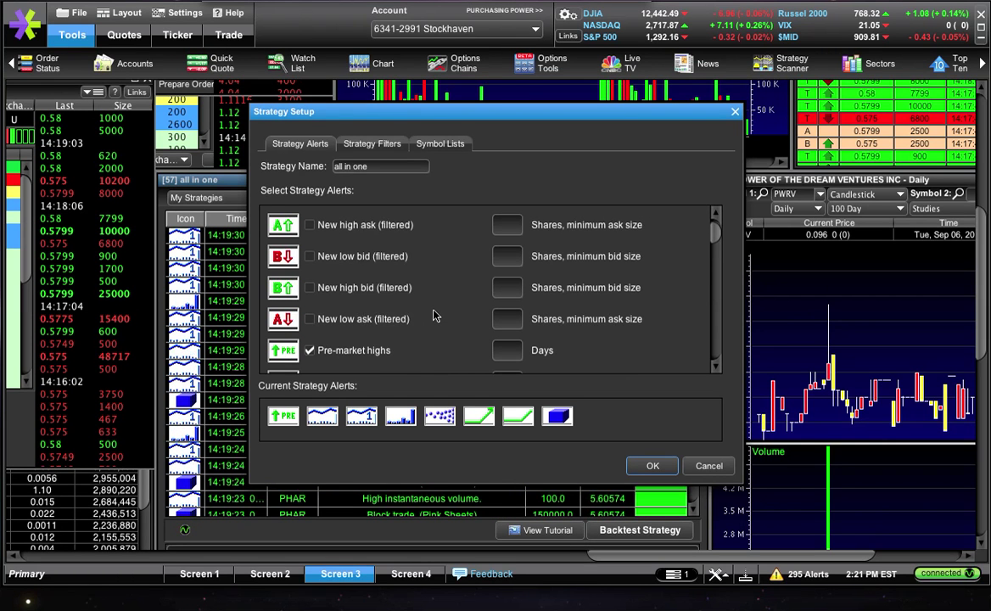
scroll(427, 321, down, 10)
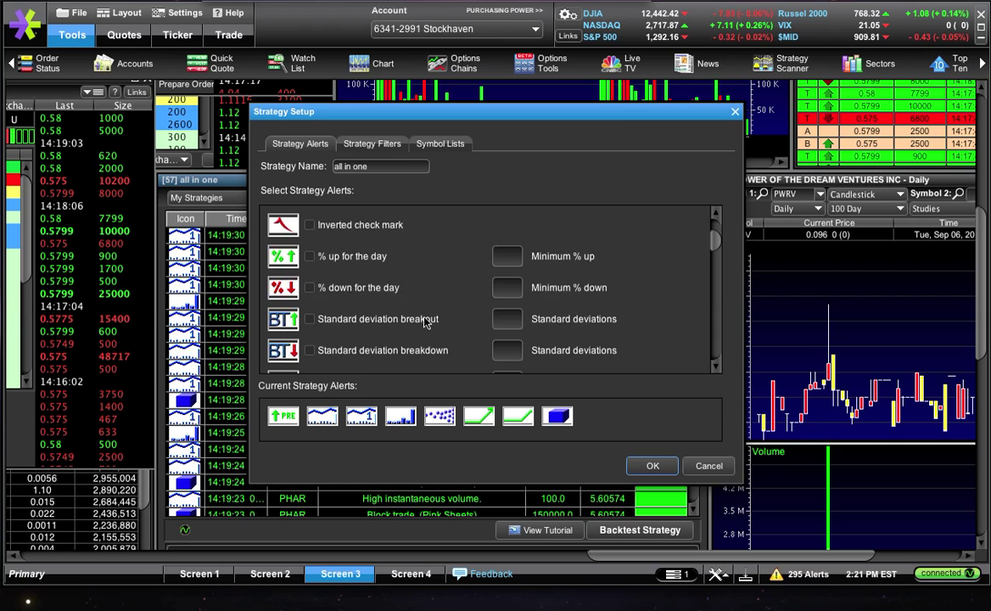
scroll(427, 321, down, 5)
scroll(427, 322, up, 6)
scroll(427, 321, down, 8)
scroll(424, 322, down, 4)
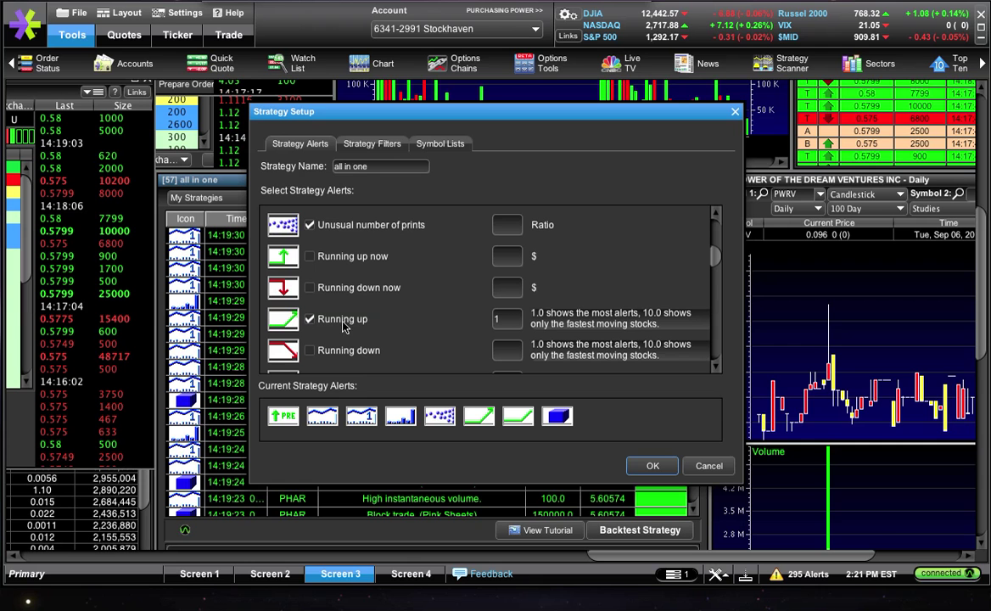
scroll(386, 314, down, 16)
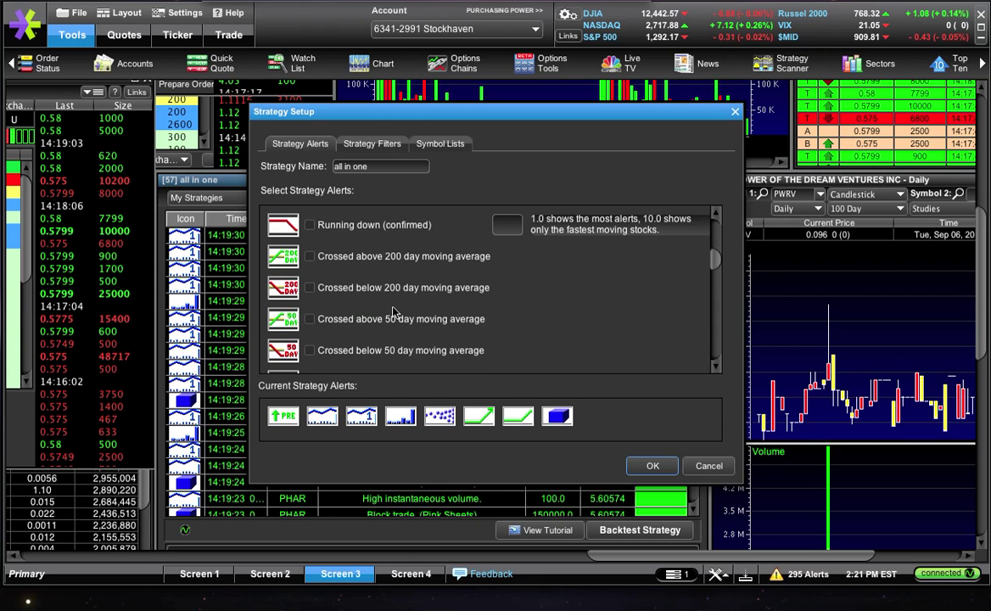
scroll(392, 312, down, 18)
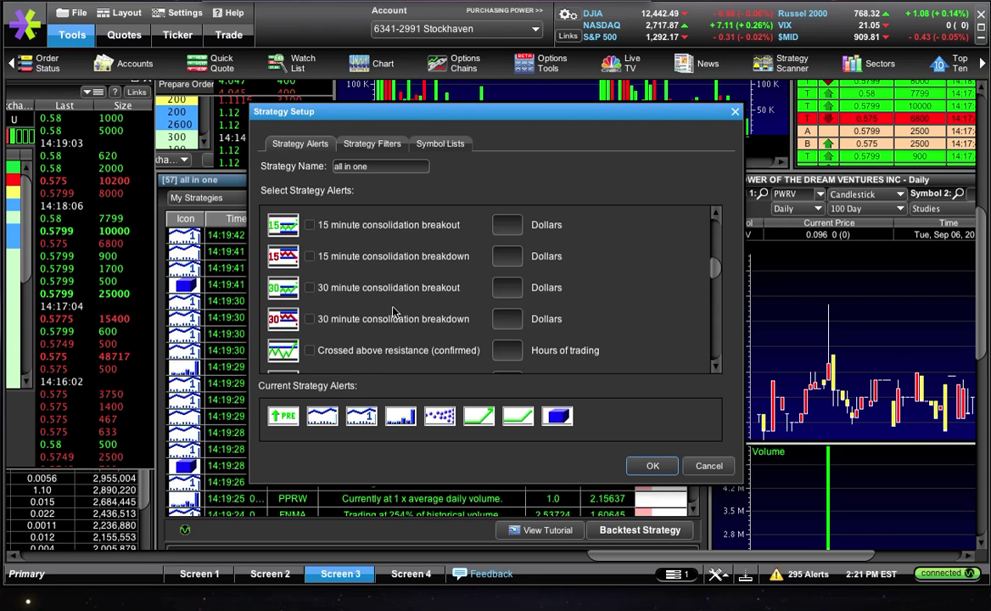
scroll(393, 313, up, 6)
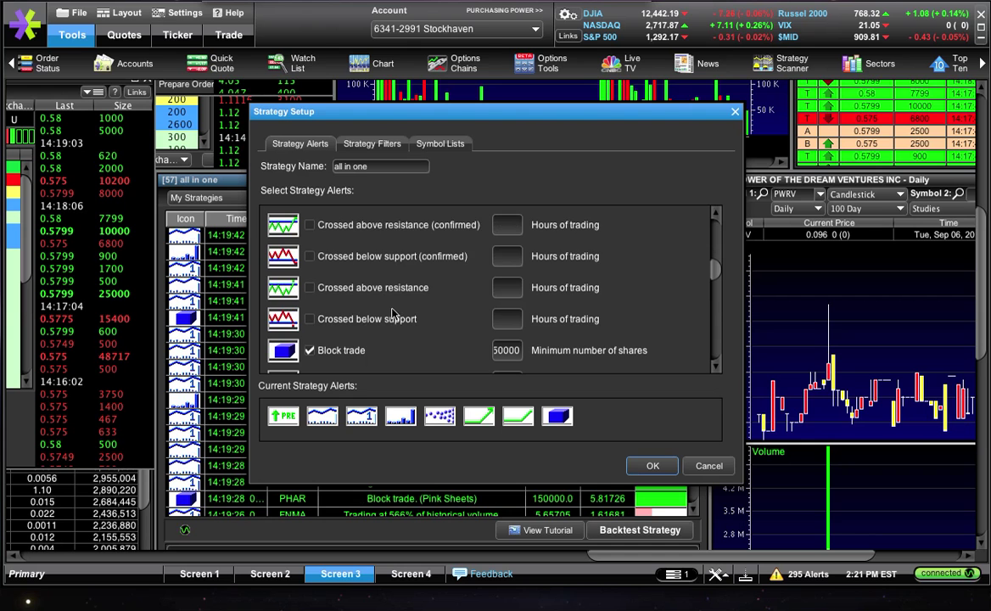
scroll(365, 347, down, 1)
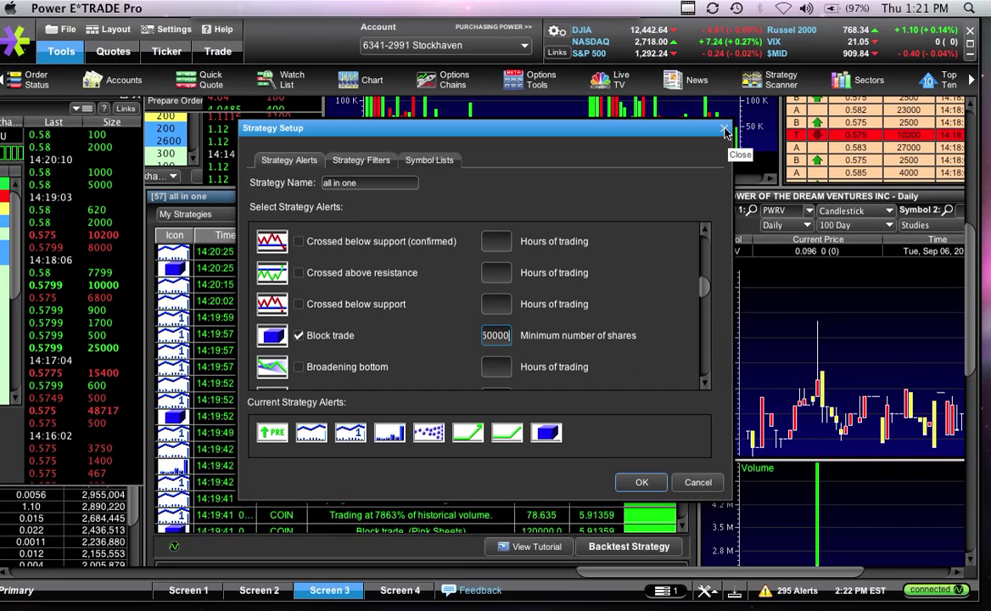
click(725, 131)
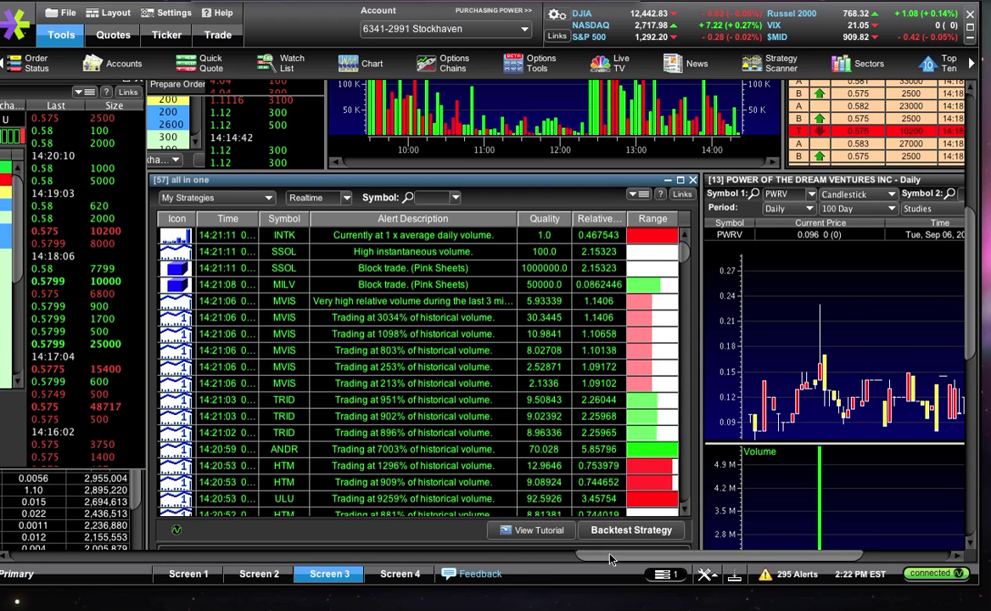
- Examine the MSMY quote montage and daily chart below the "all in one" scanner and return to its alert list
drag(609, 558, 602, 535)
drag(974, 290, 964, 468)
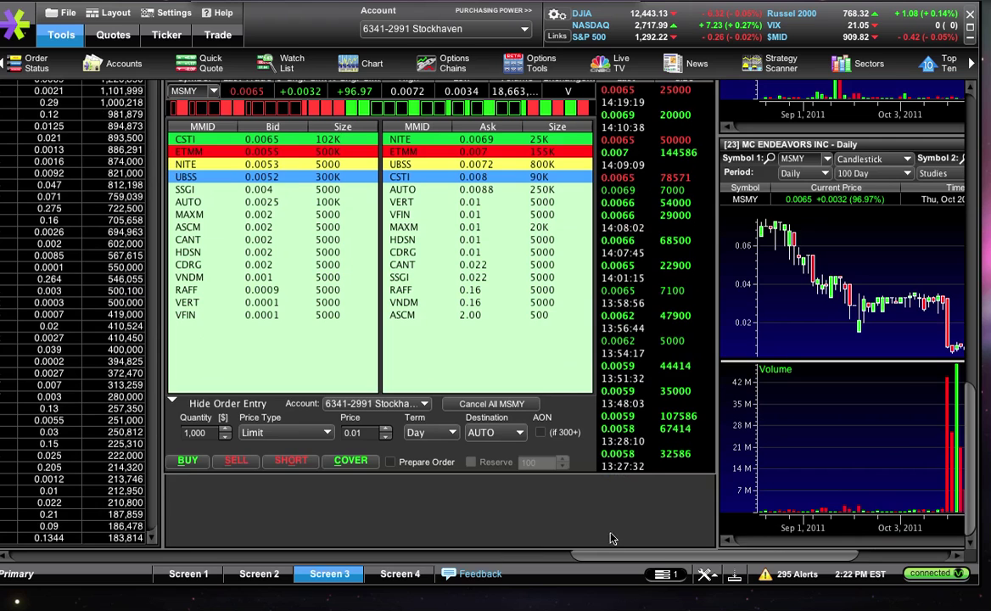
drag(610, 547, 782, 544)
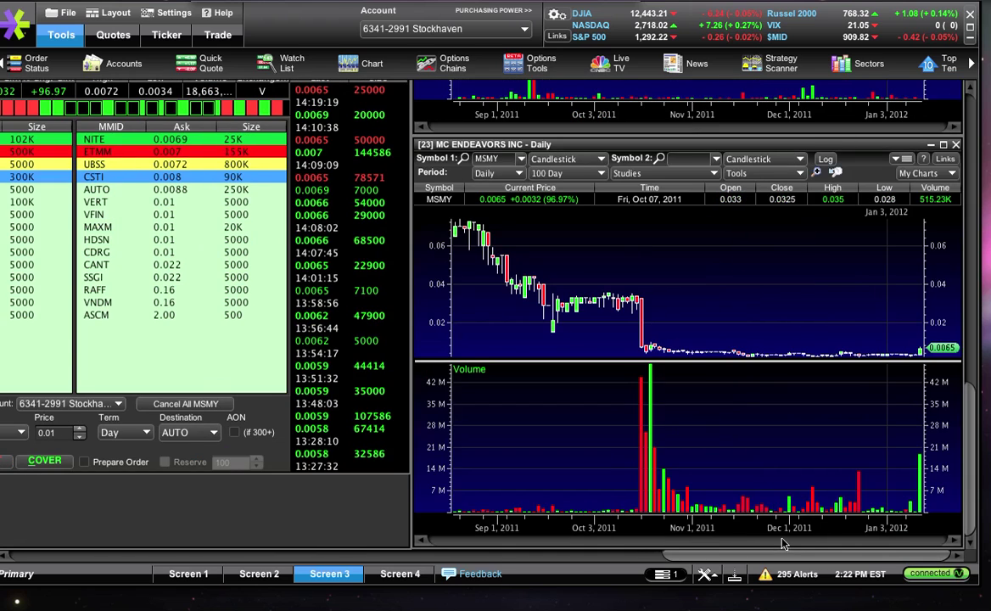
scroll(969, 471, up, 8)
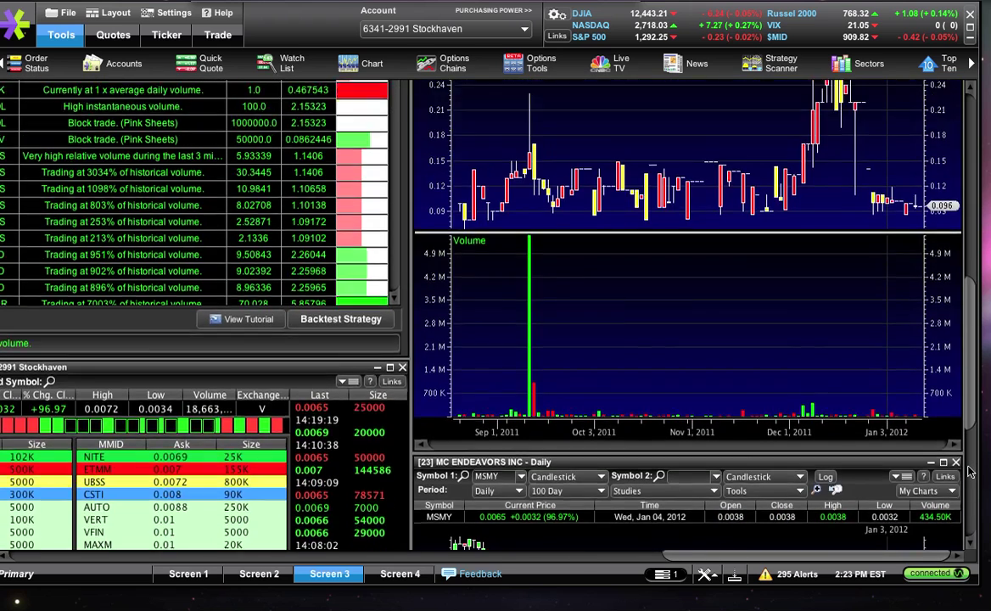
scroll(969, 471, up, 3)
scroll(572, 528, left, 5)
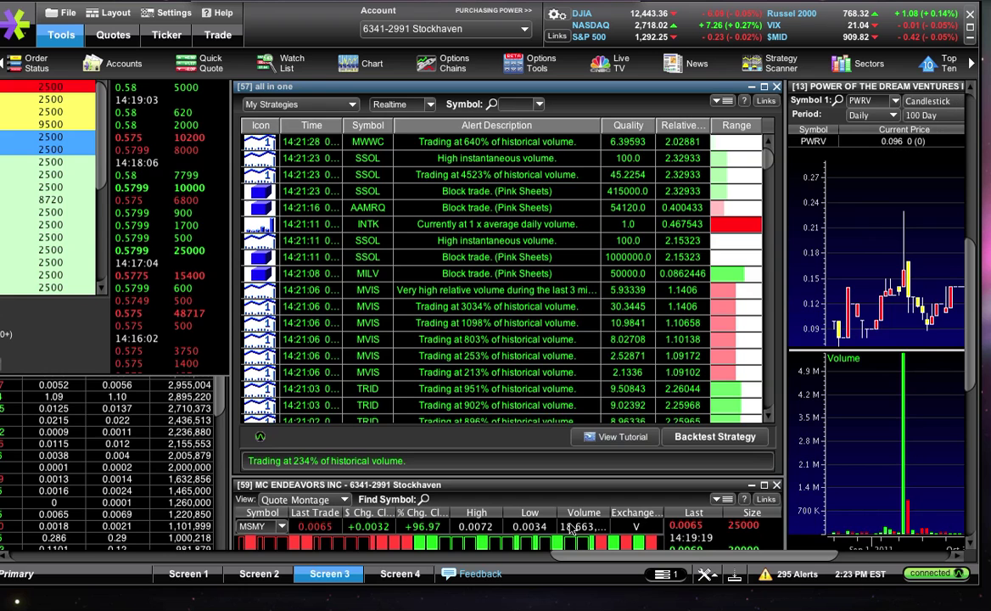
- Load MVIS, SSOL, TRID and finally GNBT in the daily chart beside the "all in one" scanner
scroll(572, 527, right, 5)
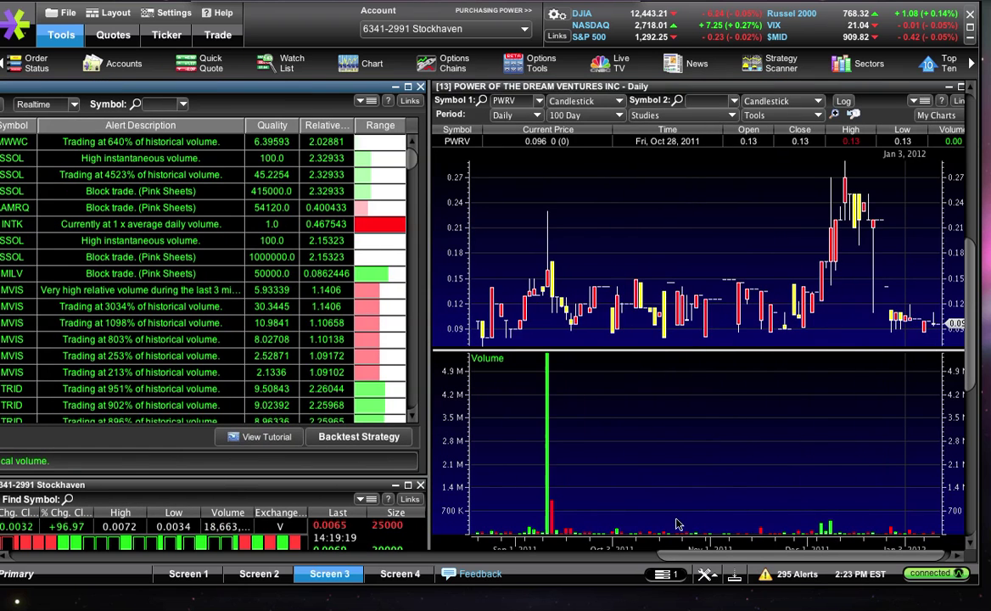
text(MVIS)
key(Return)
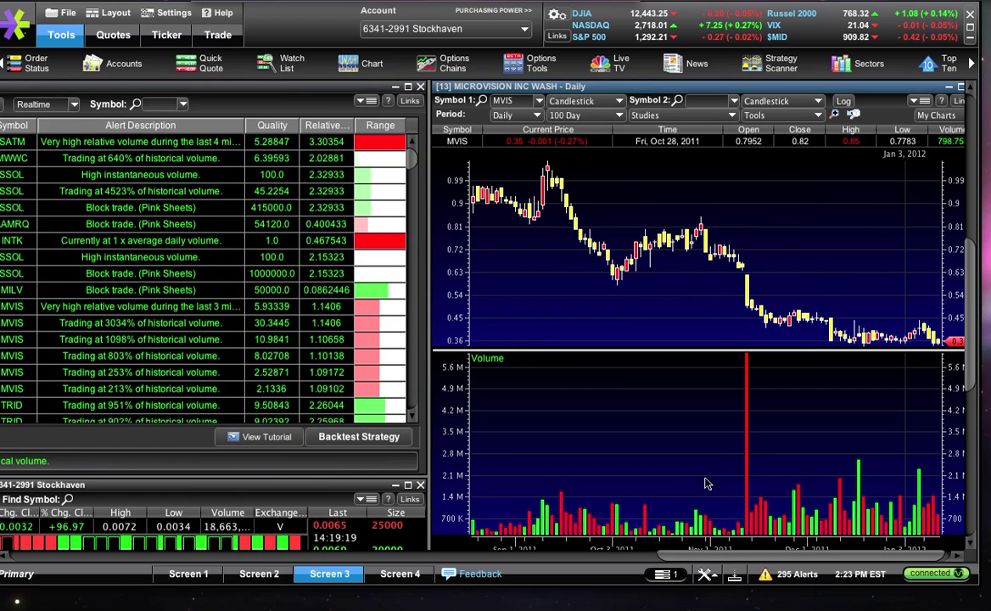
text(SSOL)
key(Return)
text(TRID)
key(Return)
text(G)
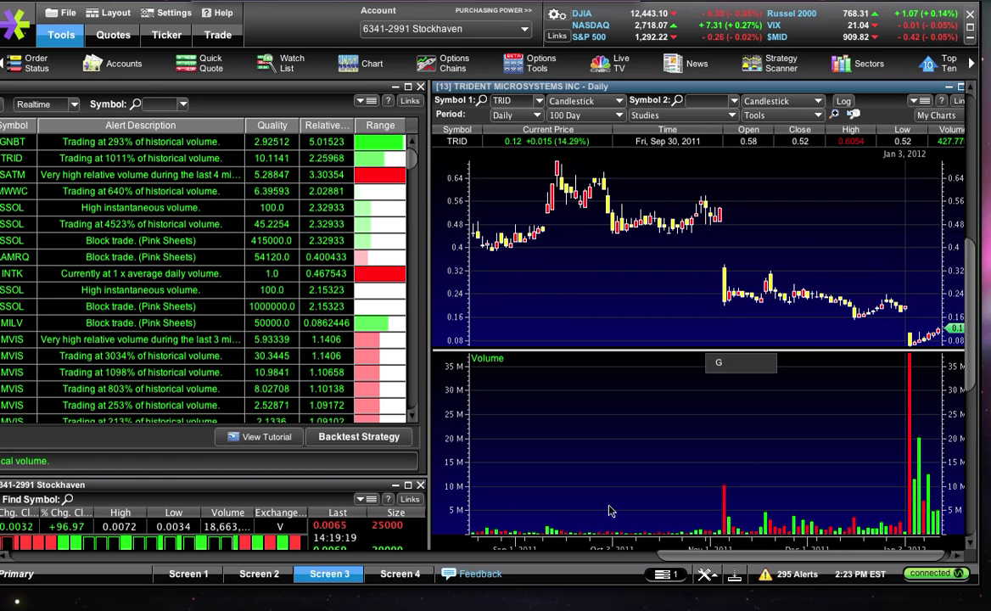
text(NBT)
key(Return)
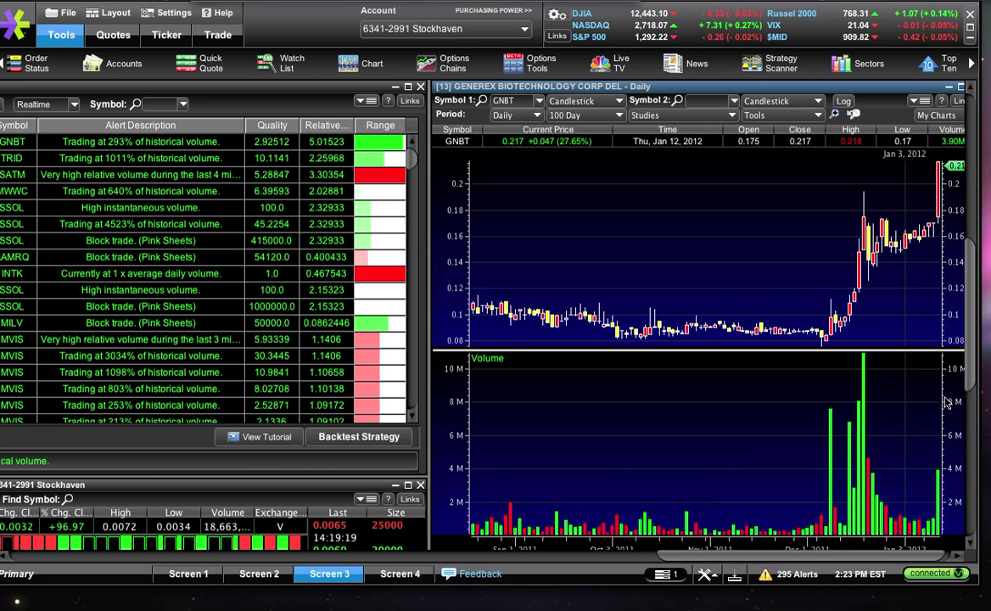
- Load GNBT in the quote montage beneath the "all in one" scanner and return to the alert list
scroll(949, 402, down, 3)
scroll(574, 550, left, 5)
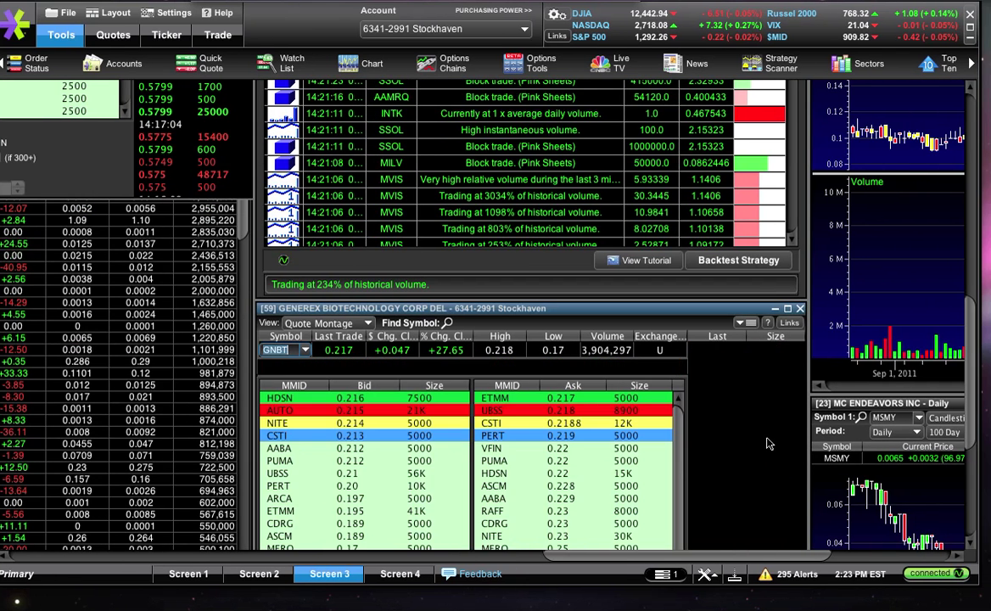
scroll(768, 444, up, 4)
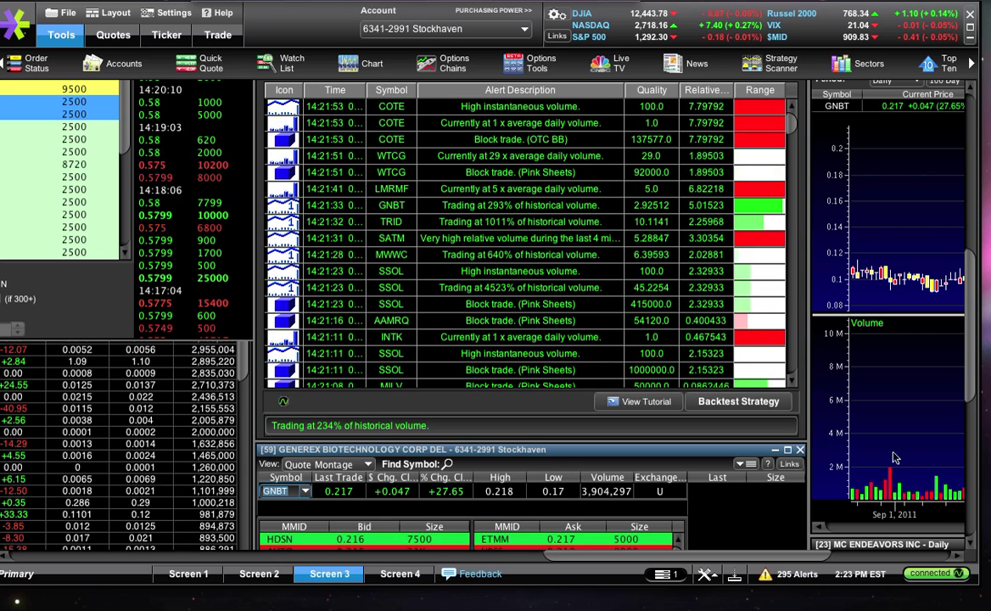
- Examine the new alerts arriving in the "all in one" scanner next to the GNBT daily chart
scroll(973, 342, up, 1)
scroll(973, 342, up, 5)
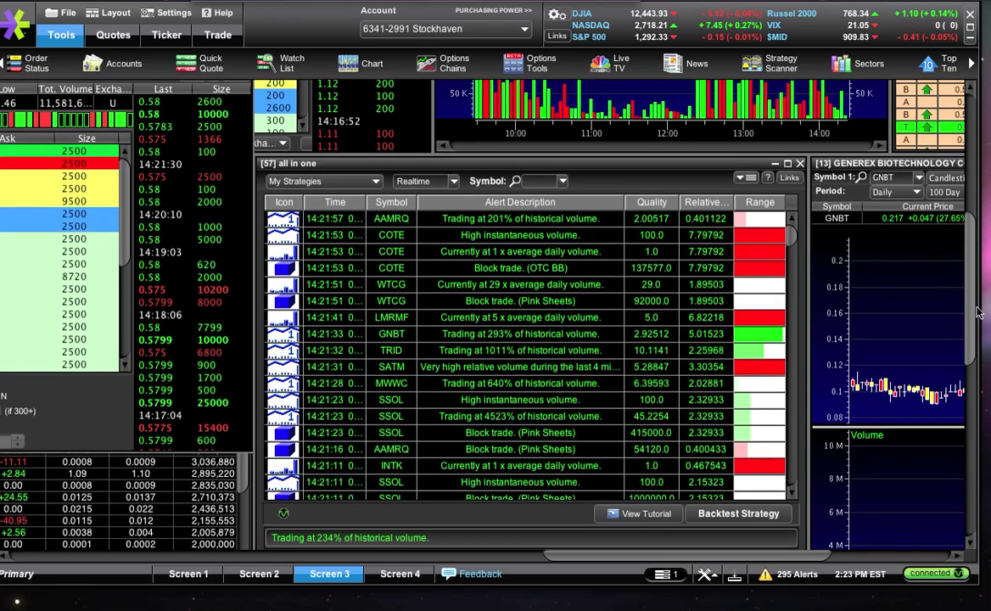
scroll(975, 313, up, 1)
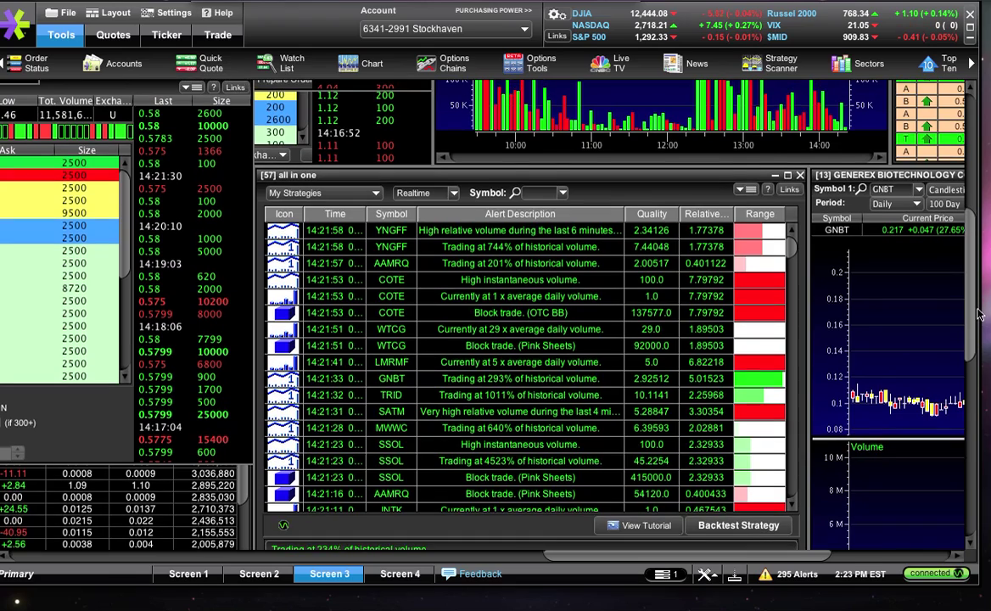
scroll(976, 314, down, 3)
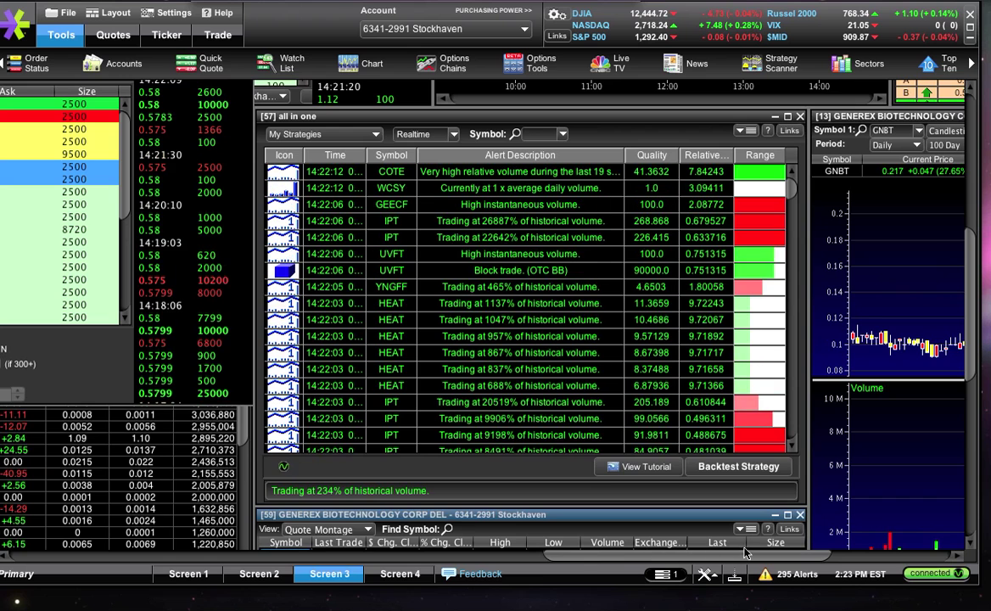
drag(743, 554, 805, 556)
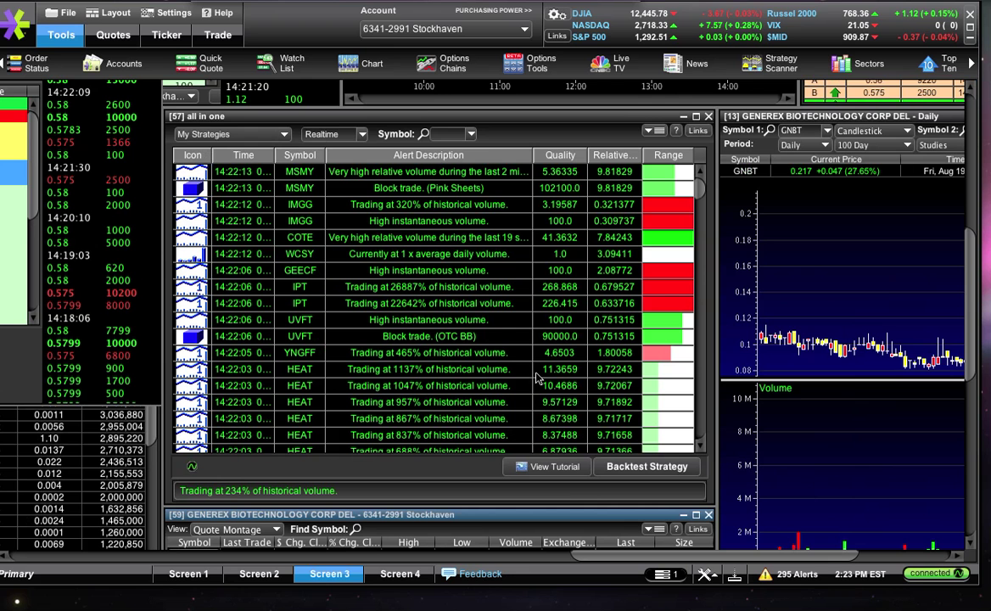
mouse_move(973, 319)
mouse_down()
mouse_move(975, 333)
mouse_move(987, 306)
mouse_up()
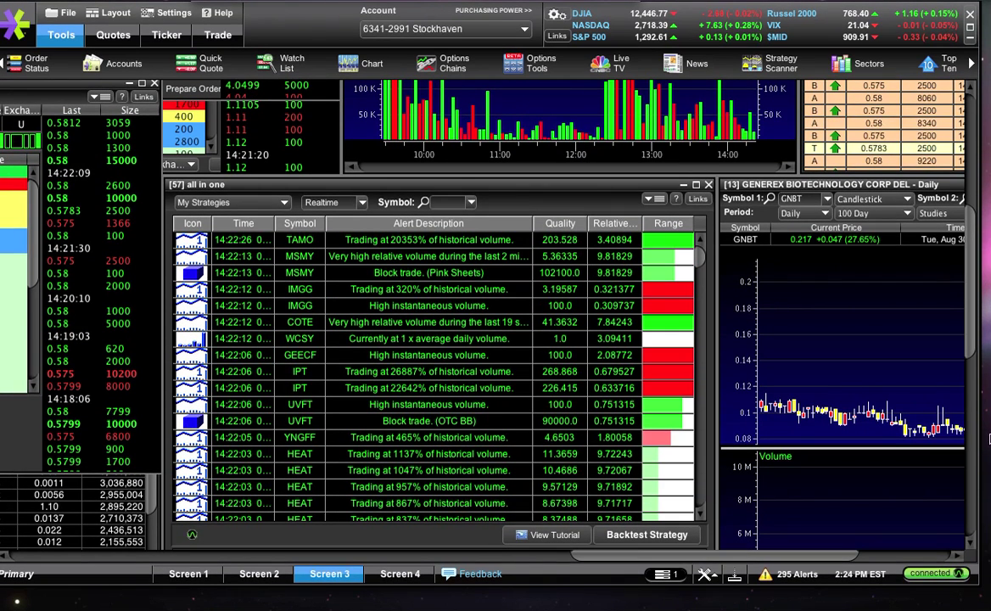
drag(974, 343, 970, 349)
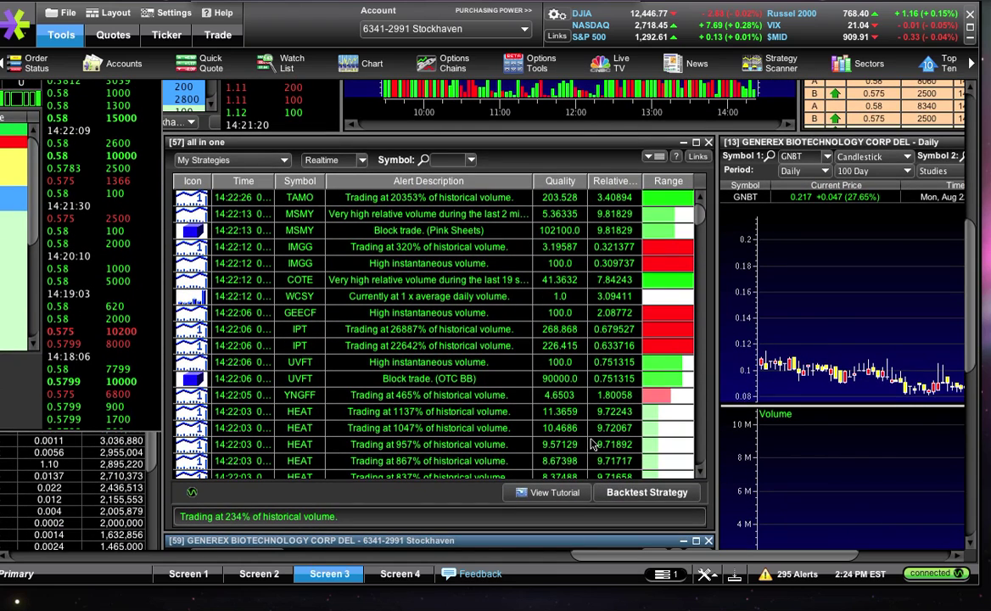
- Look over the RENN chart and the NSRS time and sales, and return to the "one to ten" scanner
drag(976, 329, 986, 195)
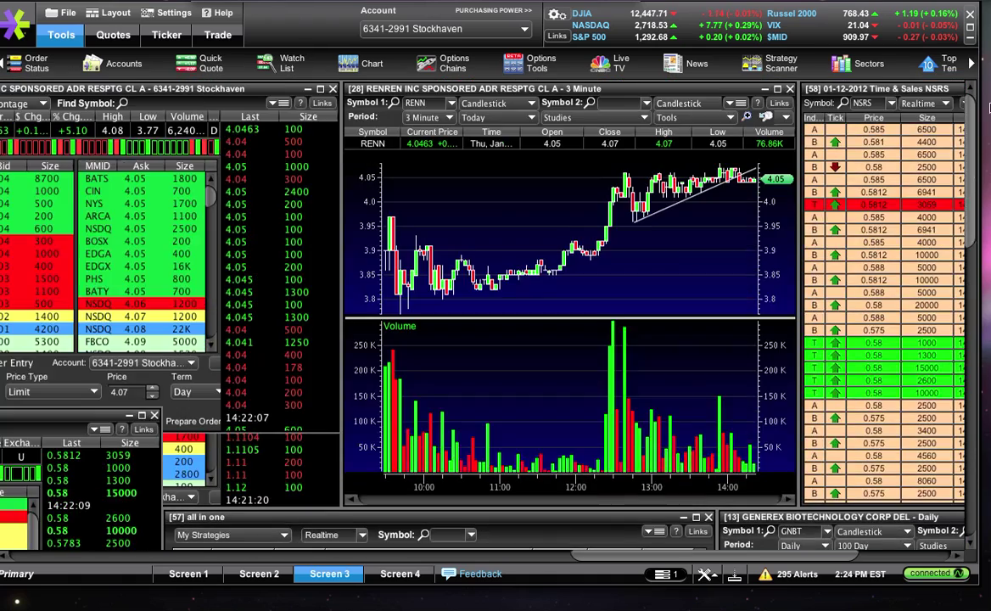
scroll(509, 340, down, 10)
scroll(509, 339, right, 5)
scroll(382, 531, left, 5)
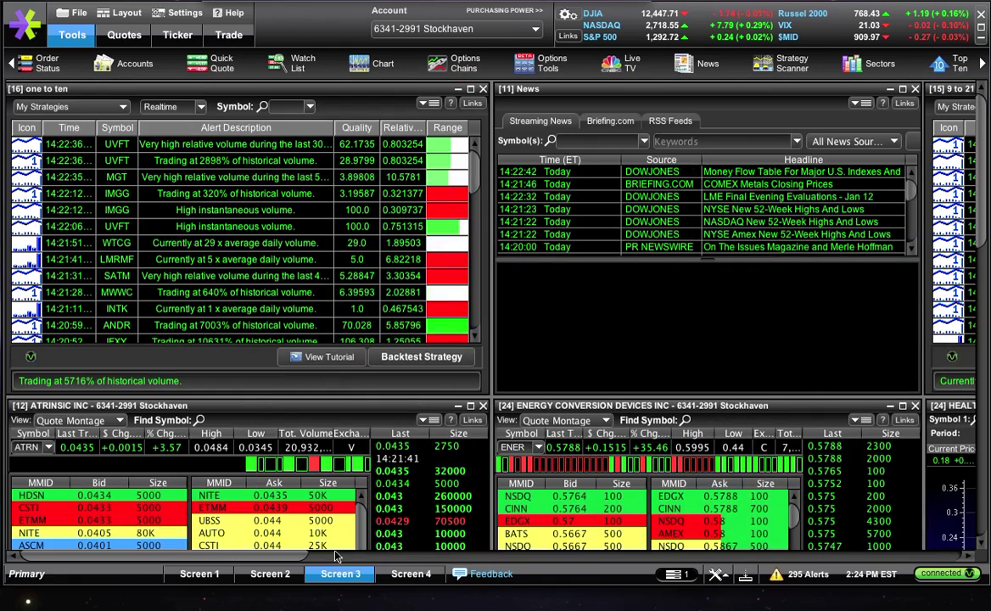
- Return from the "one to ten" scanner to the "all in one" scanner and look over its latest alerts above the GNBT quote montage
scroll(443, 560, right, 5)
scroll(443, 560, right, 5)
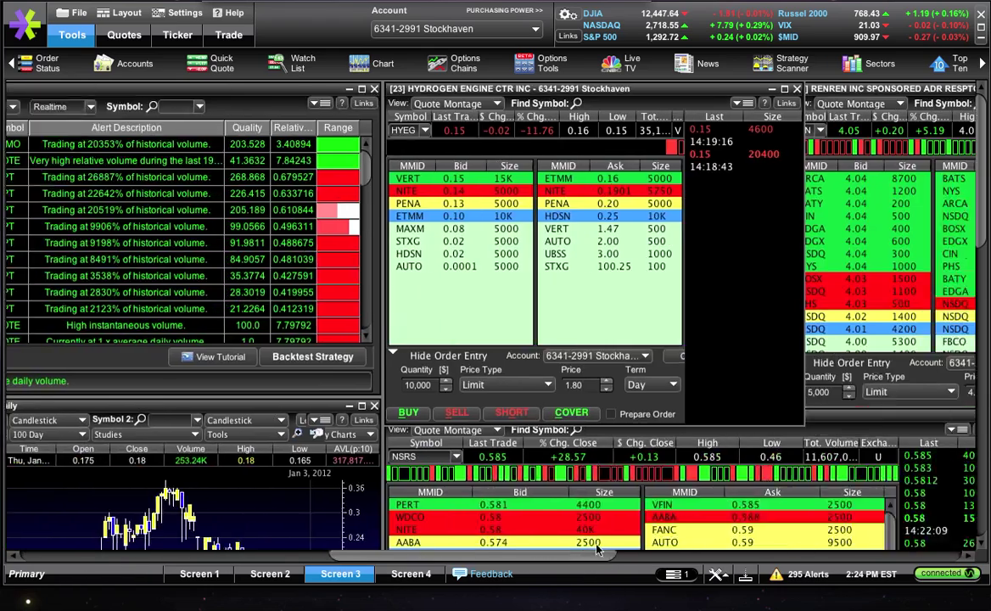
scroll(536, 496, down, 5)
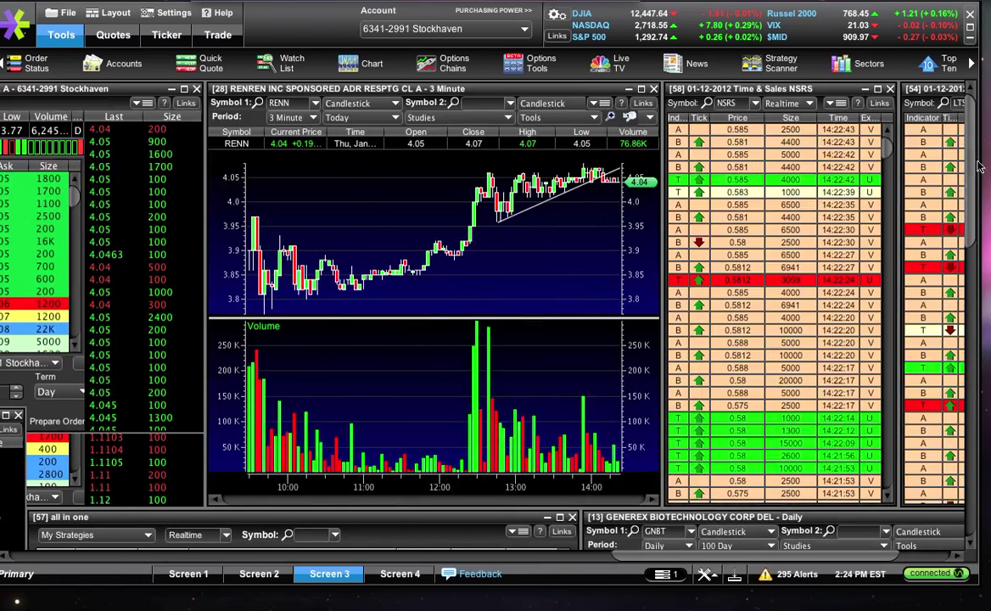
scroll(975, 225, down, 5)
scroll(977, 241, down, 5)
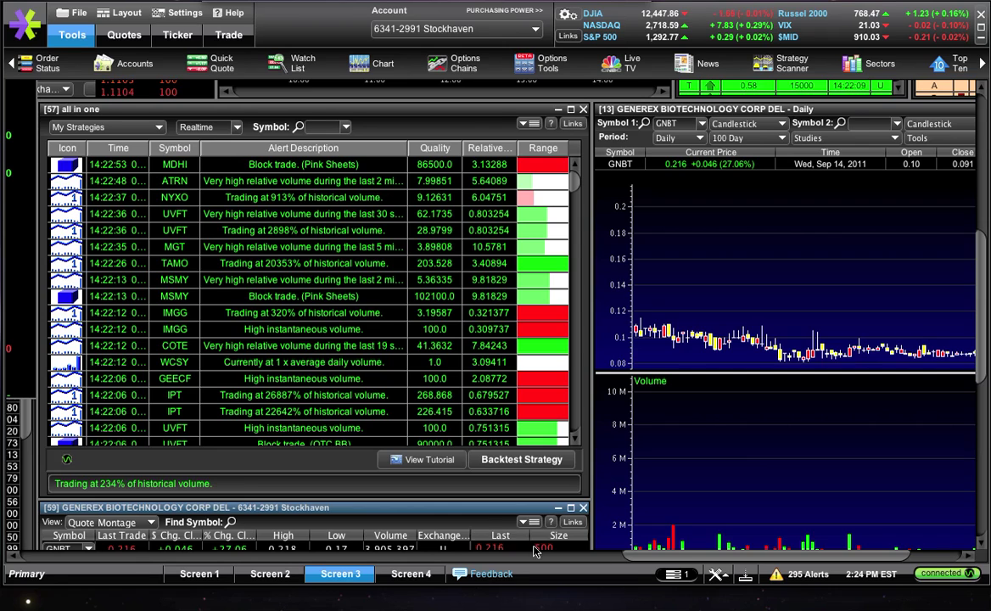
drag(638, 554, 592, 565)
drag(973, 326, 973, 294)
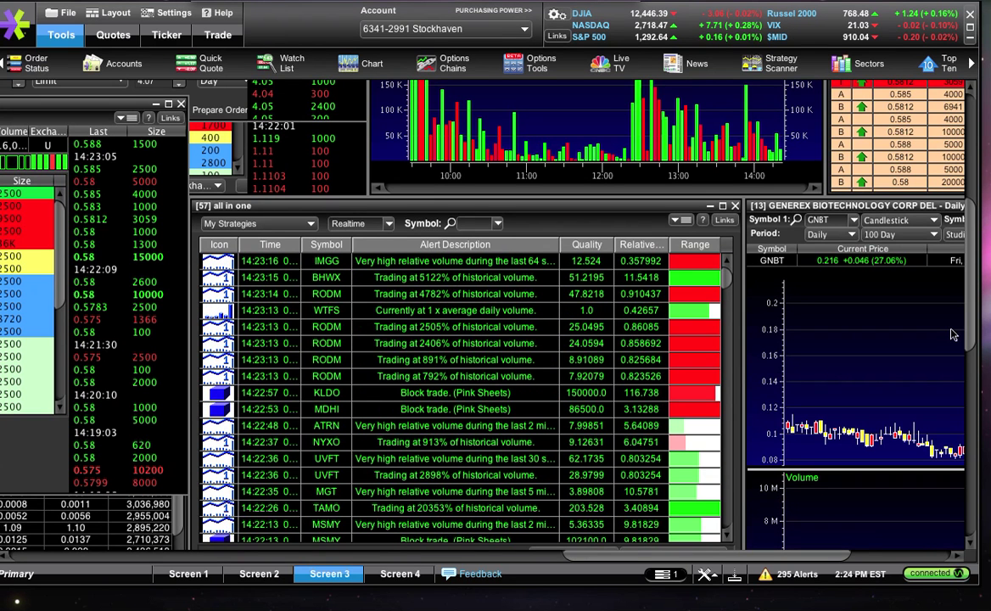
scroll(887, 315, down, 2)
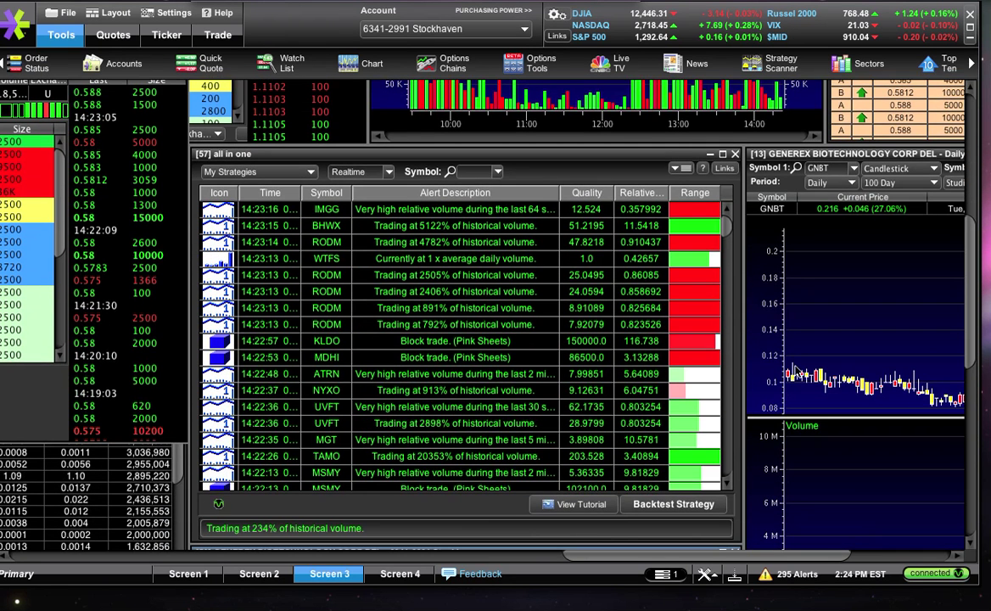
scroll(778, 362, down, 1)
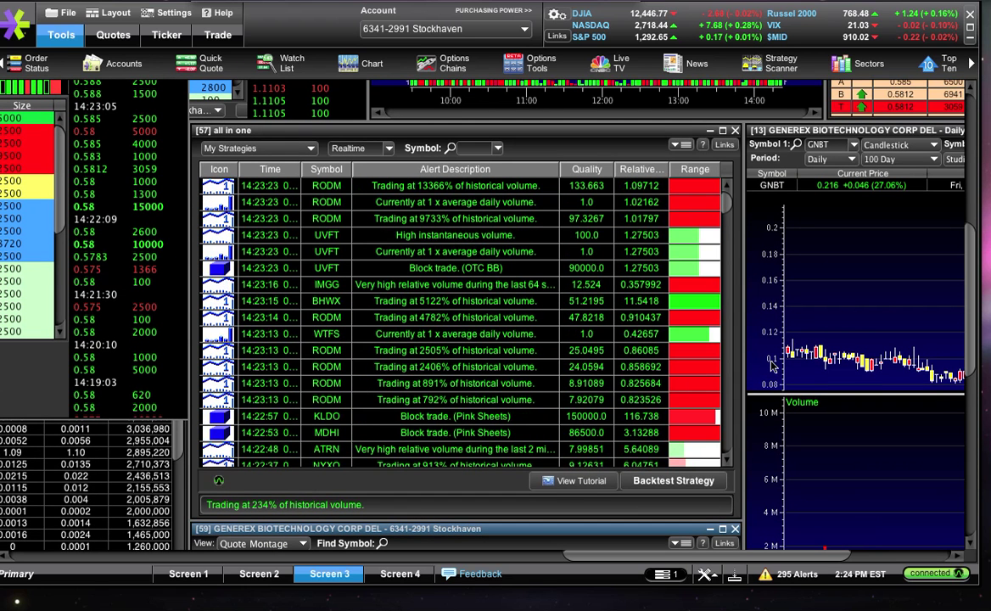
scroll(772, 365, down, 2)
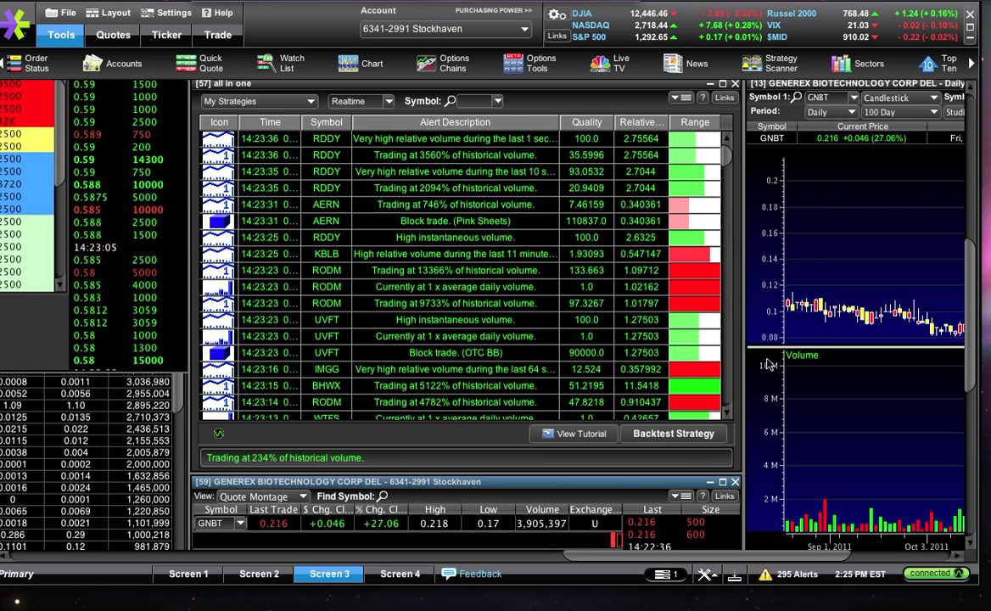
mouse_move(500, 598)
click(377, 594)
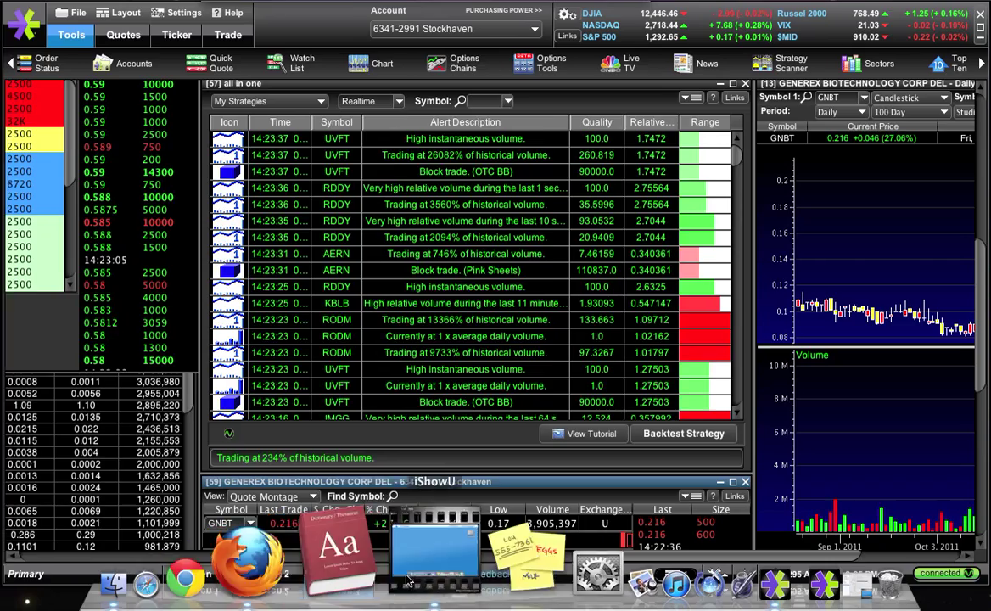